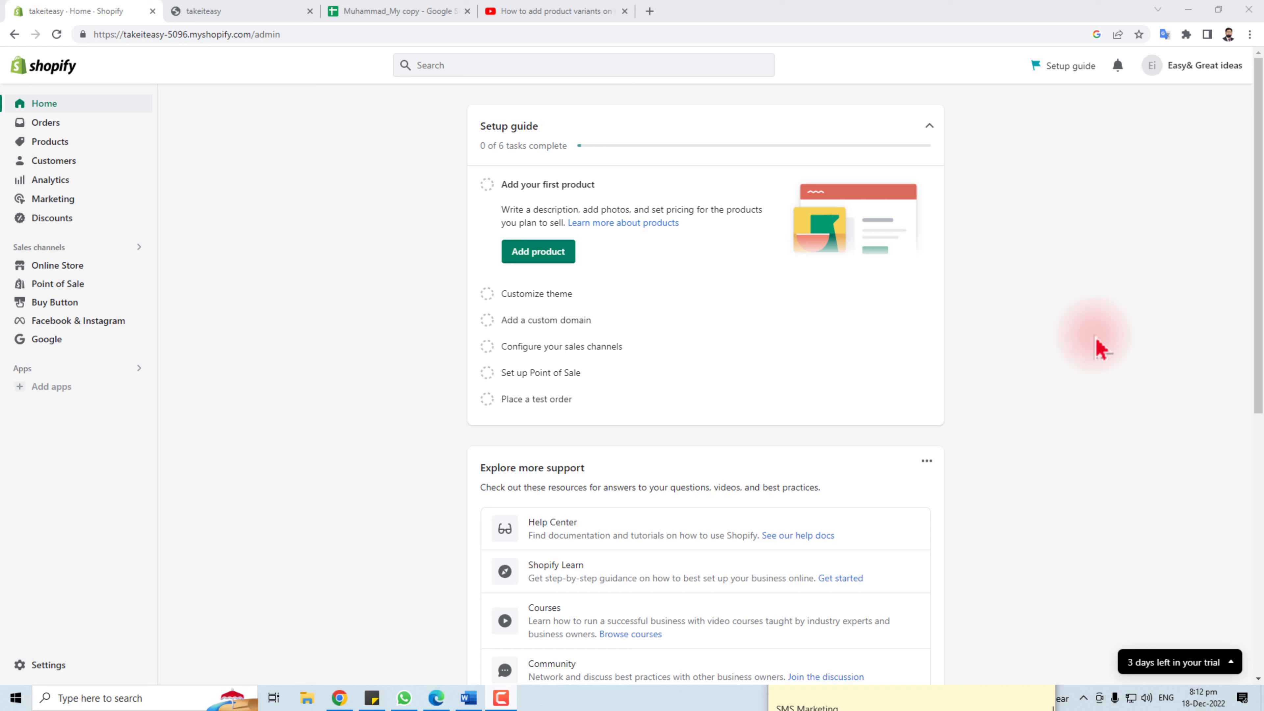
Step: From the Online Store themes page, start customizing the current Dawn theme
left_click(336, 449)
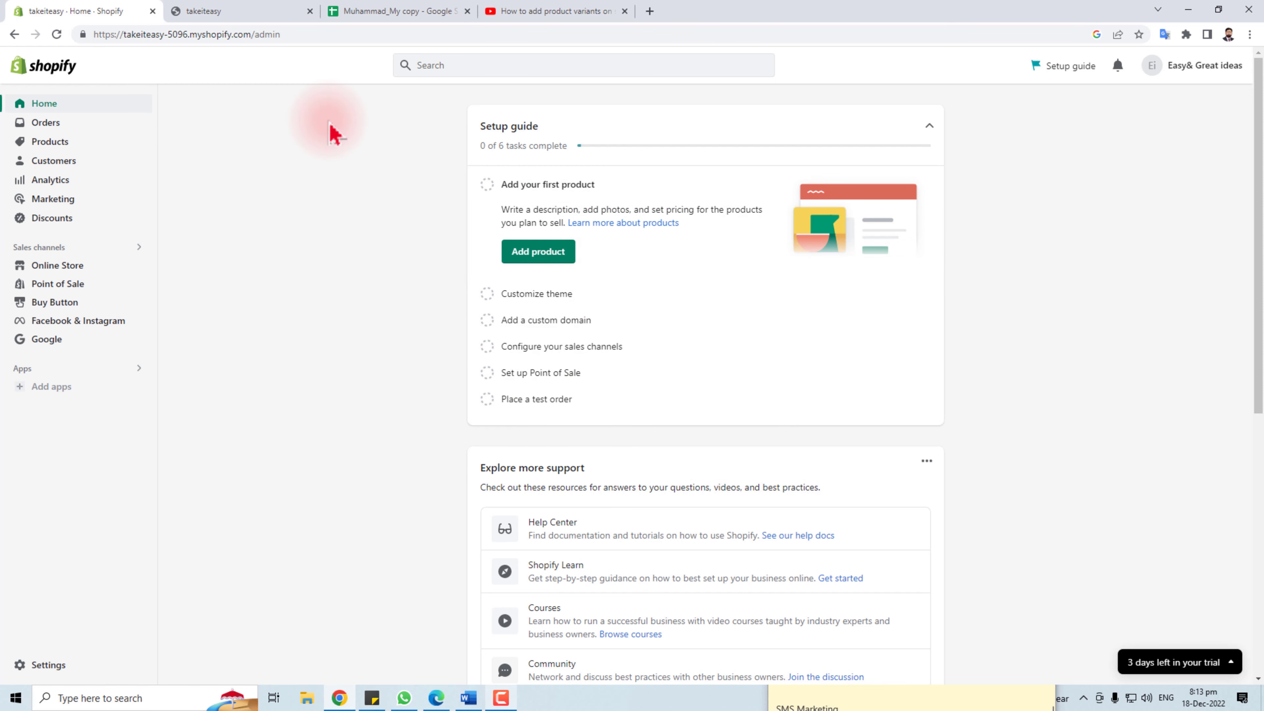
left_click(60, 269)
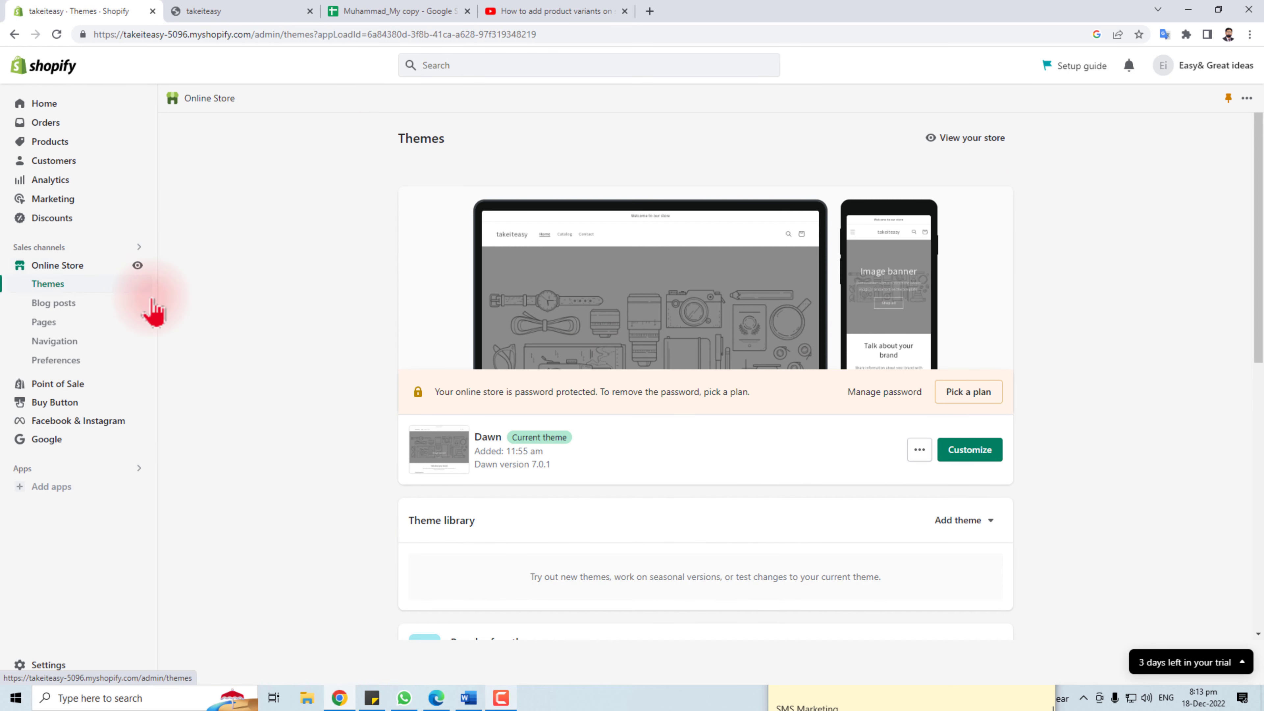
left_click(977, 456)
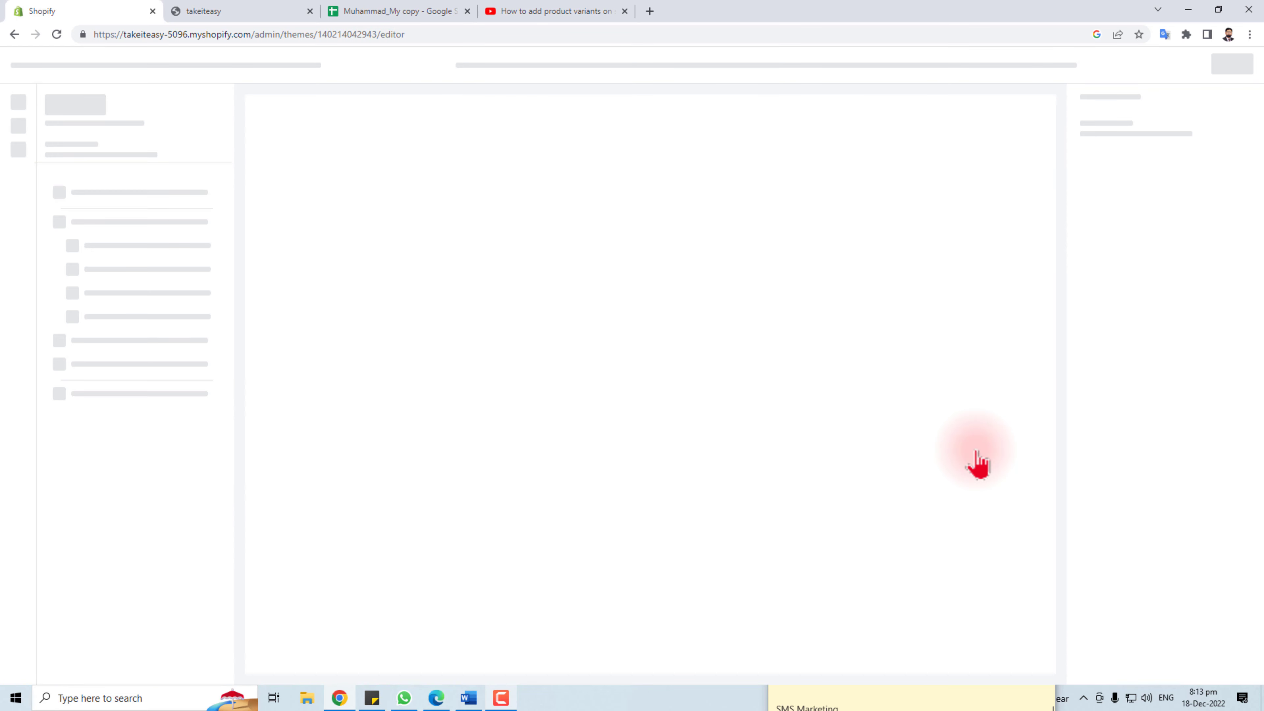
scroll(617, 448, "down", 3)
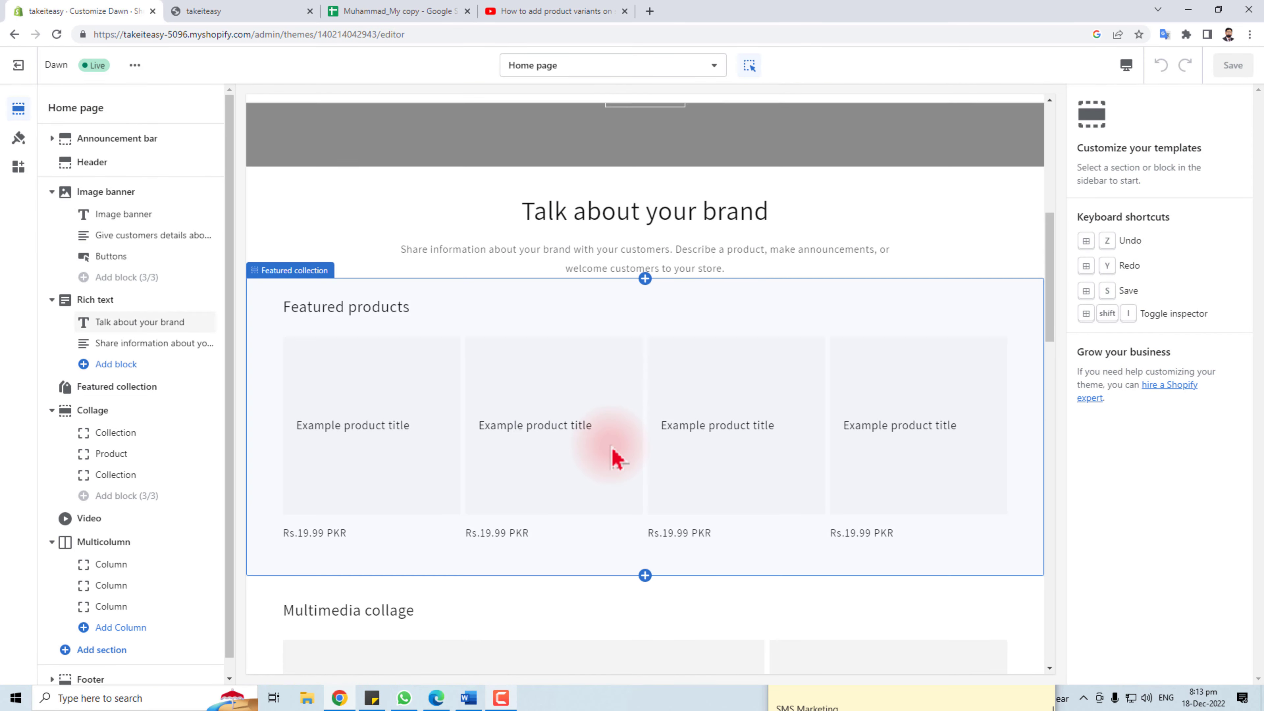
scroll(618, 458, "down", 10)
scroll(617, 458, "up", 15)
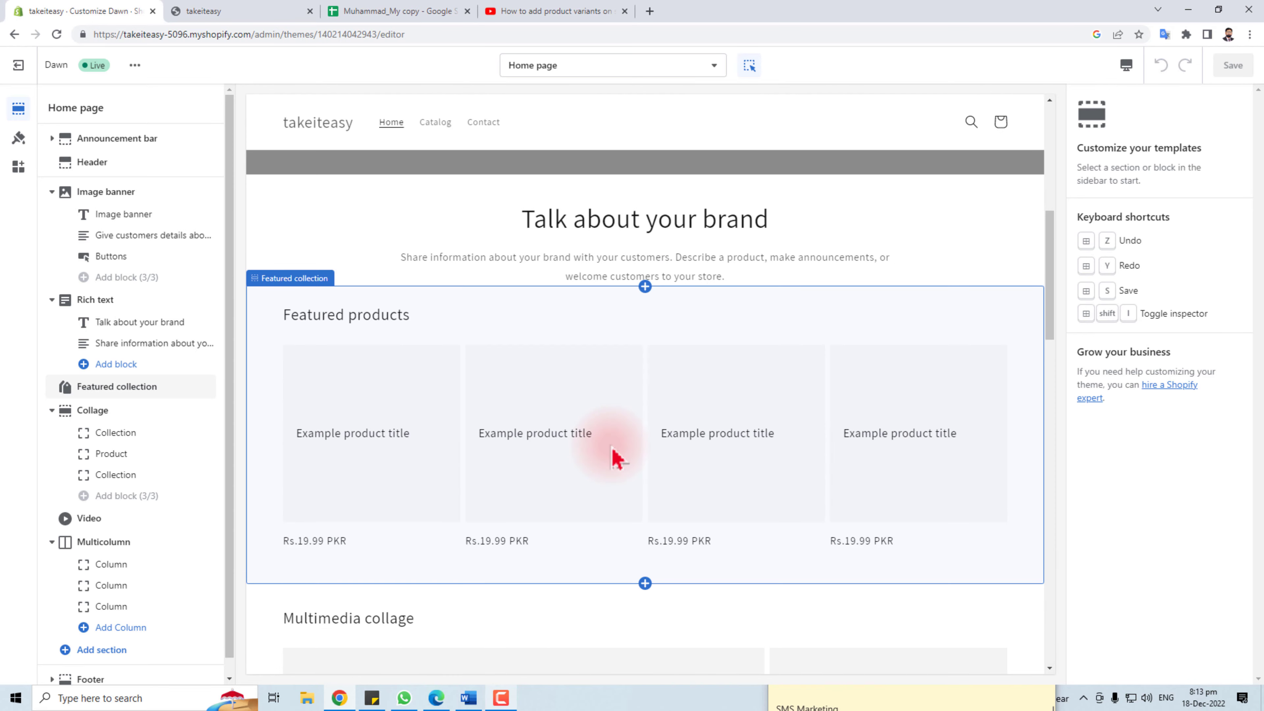
scroll(617, 458, "up", 5)
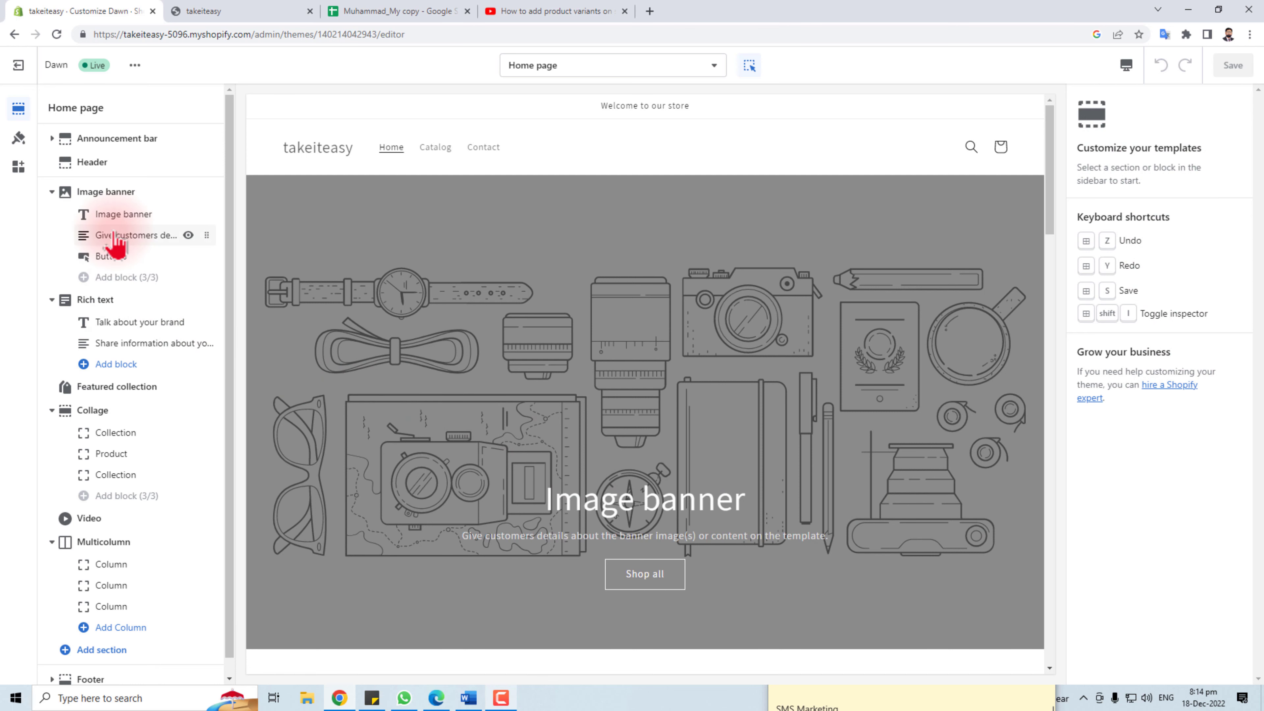
Step: Review the image banner heading at Large size and its description text without changing them
left_click(111, 218)
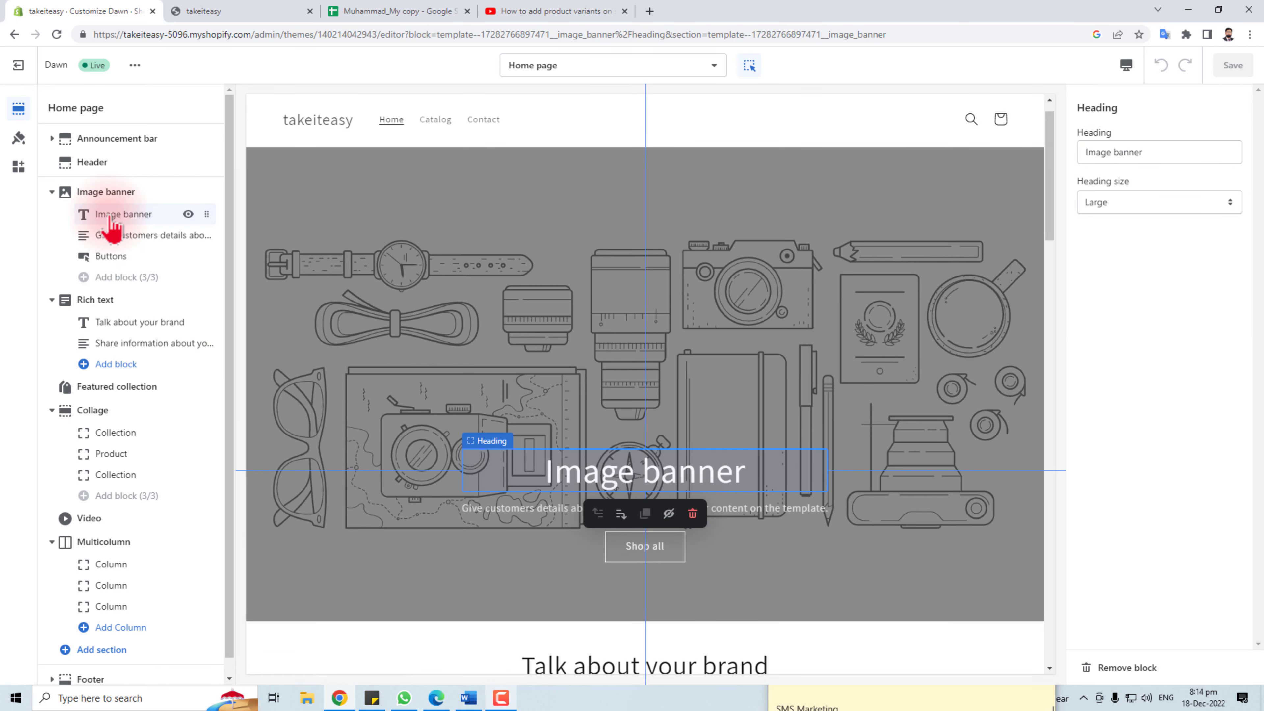
left_click(1159, 148)
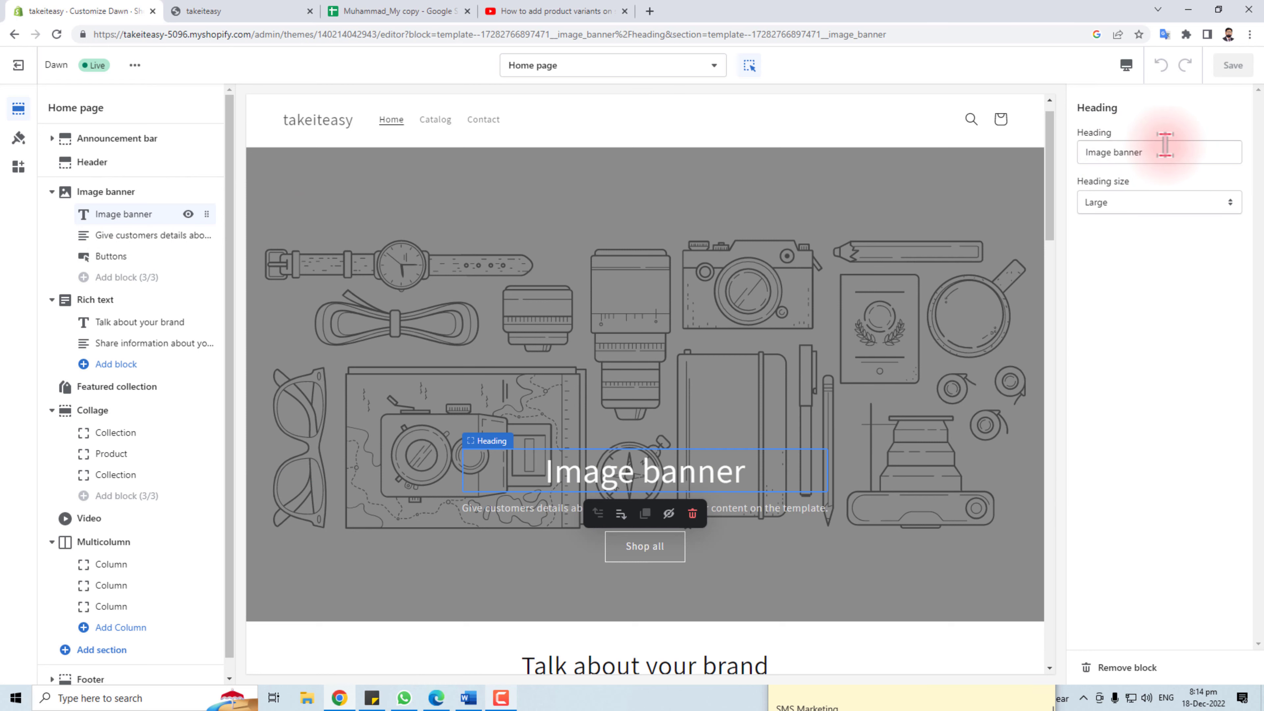
left_click(1163, 207)
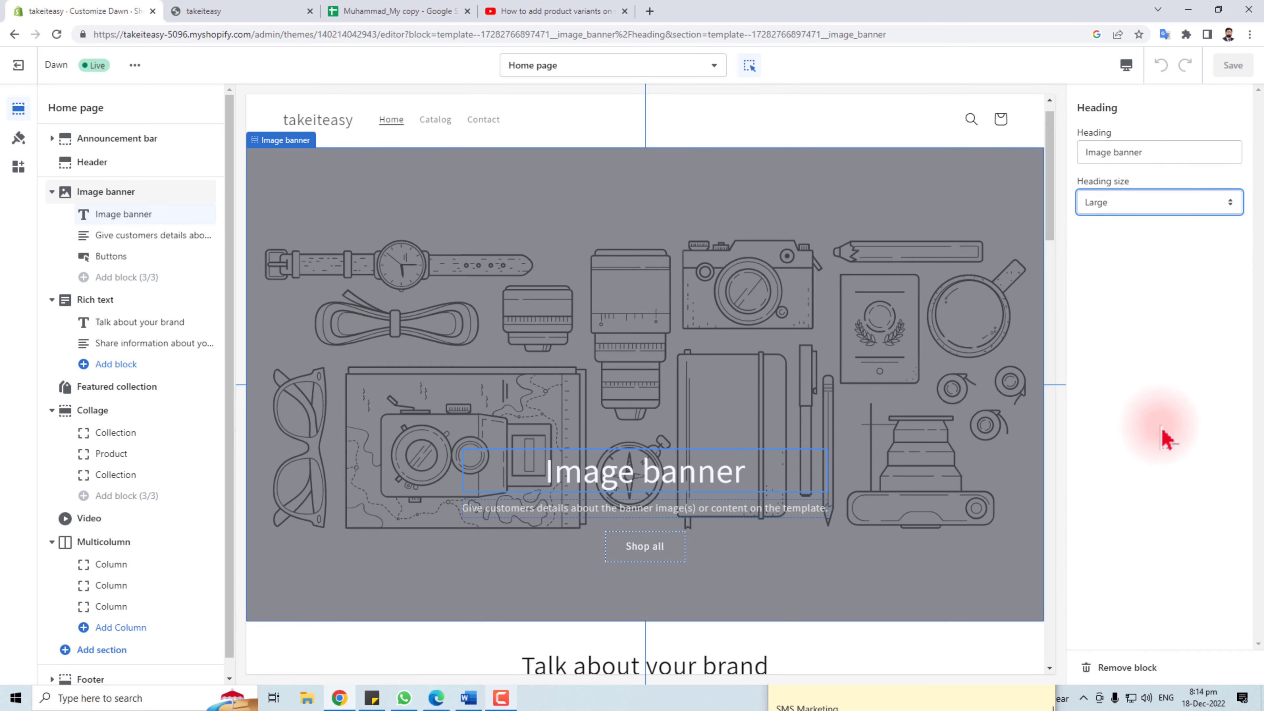
left_click(137, 237)
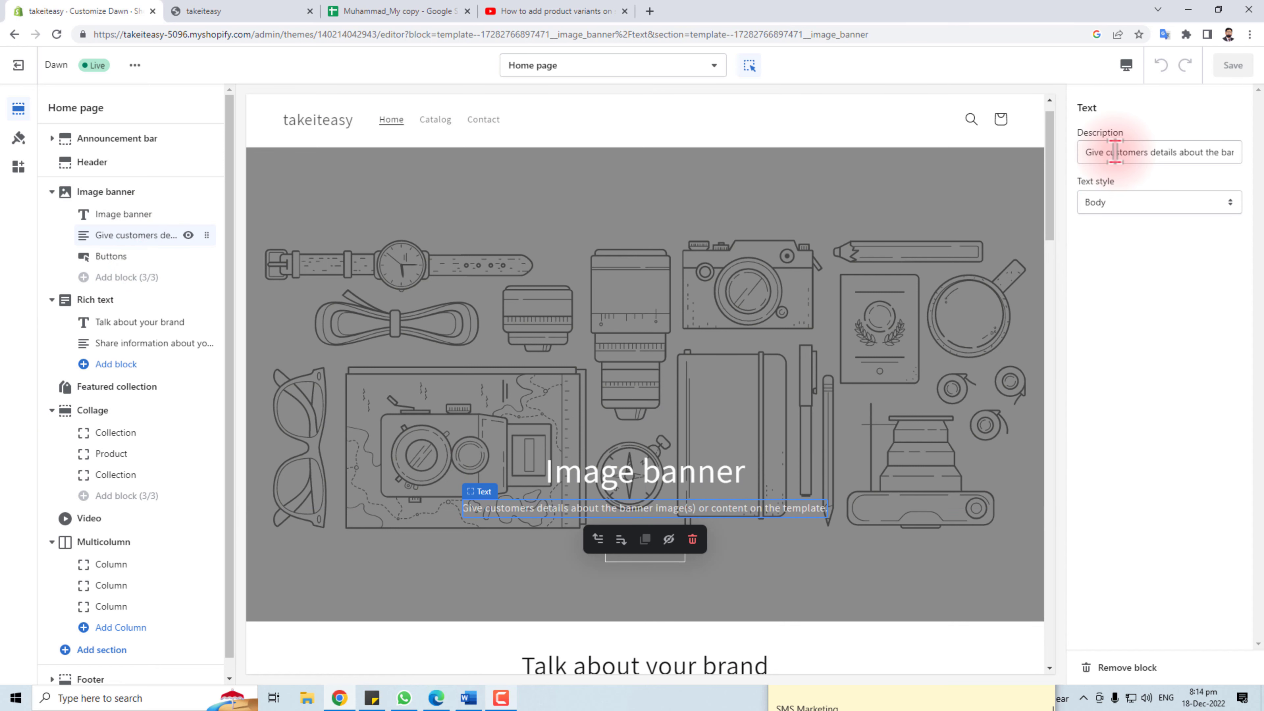
triple_click(1115, 152)
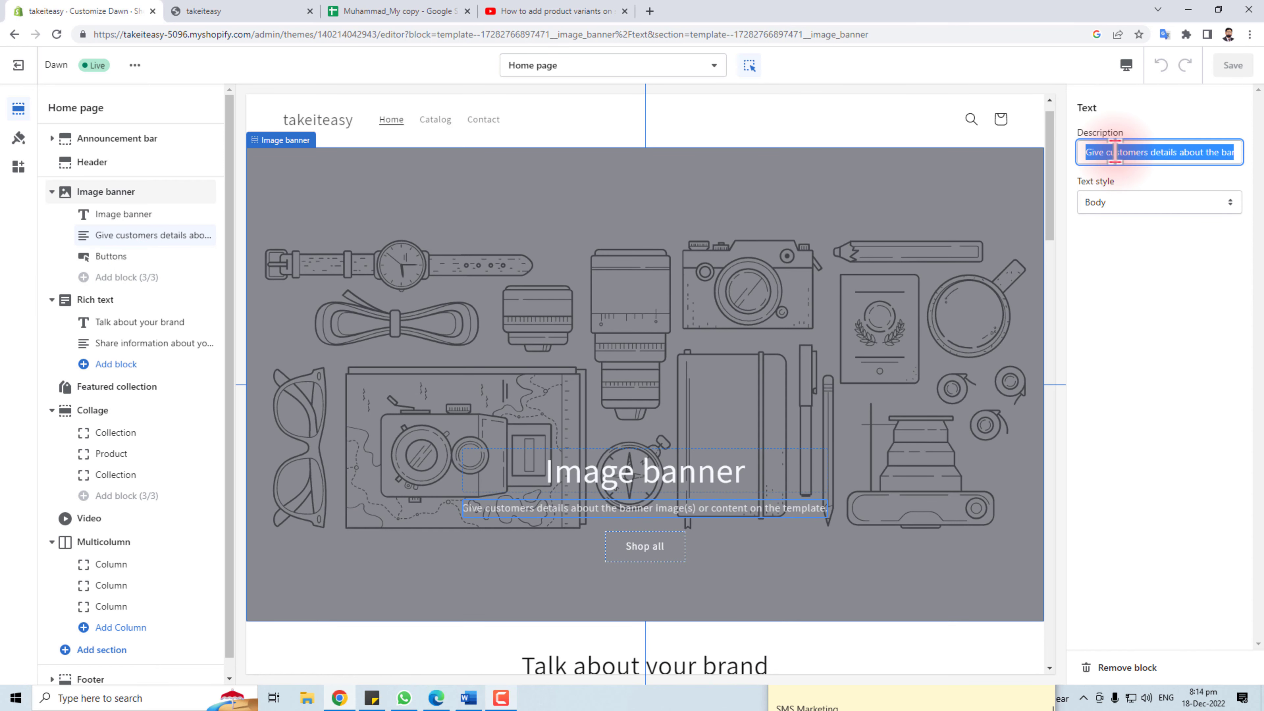
left_click(14, 349)
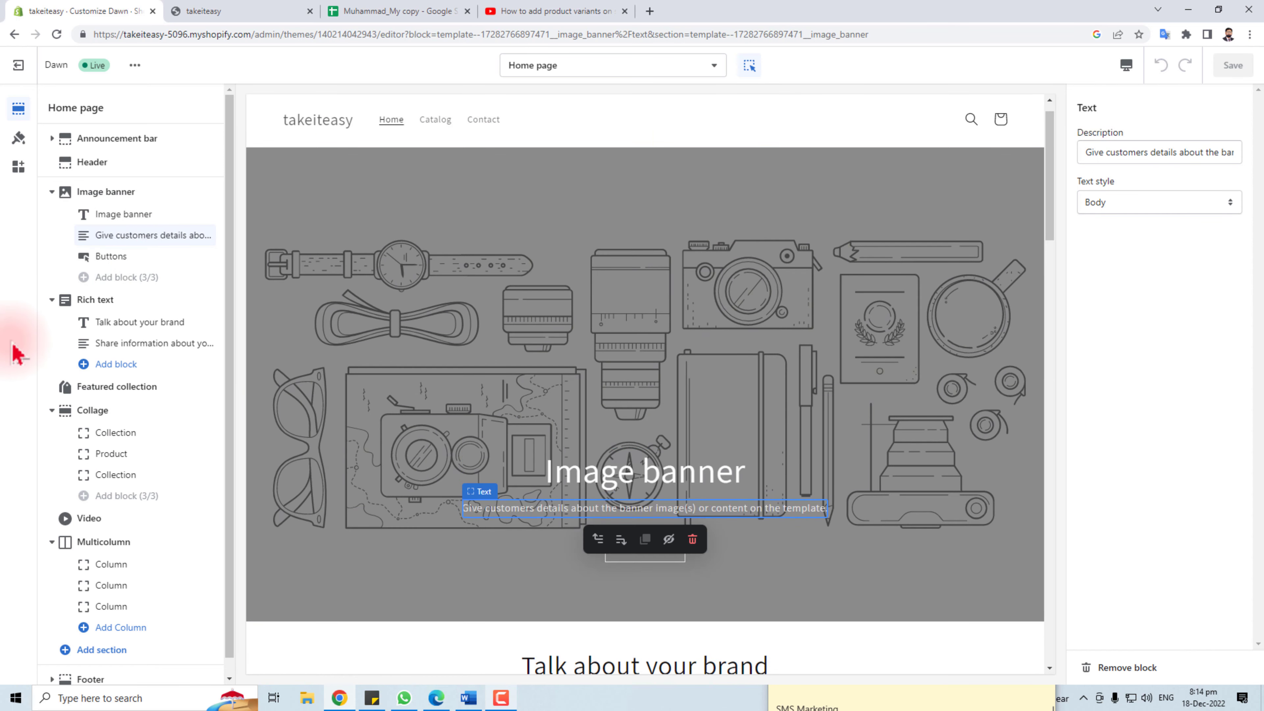
Step: Review the header's Background 1 colour scheme and logo replace options, leaving both unchanged
left_click(92, 164)
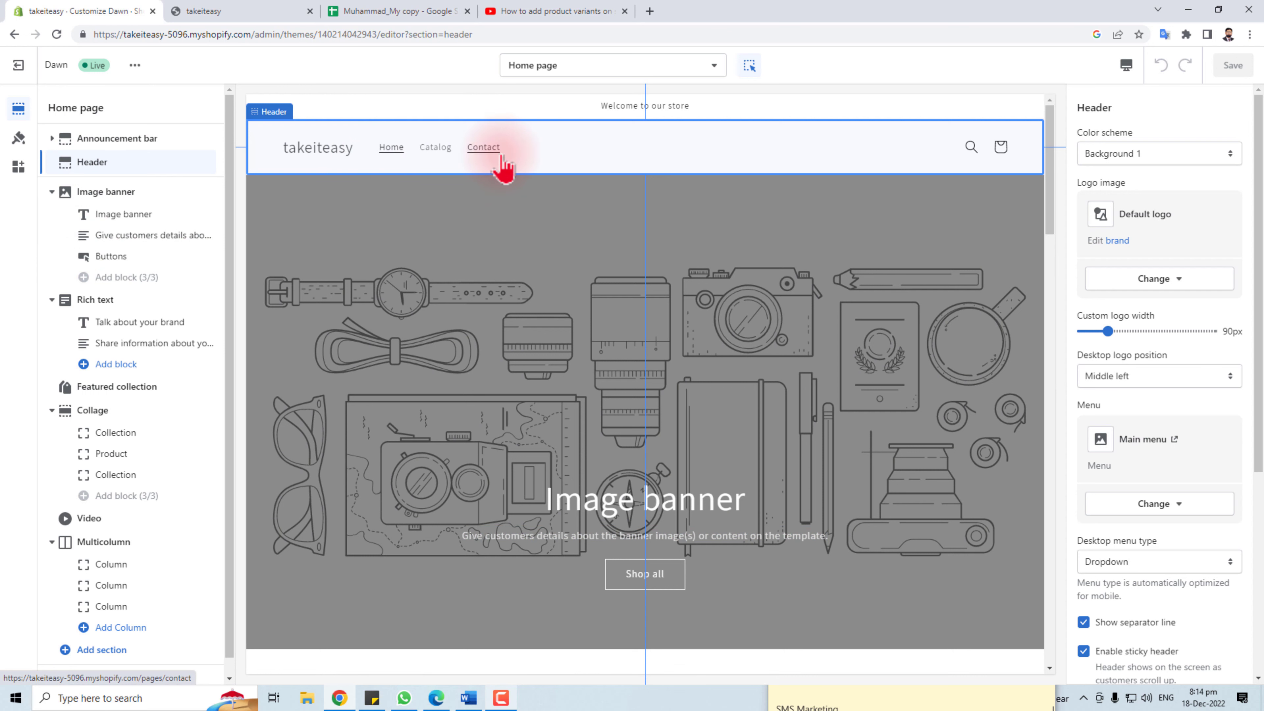
left_click(1176, 158)
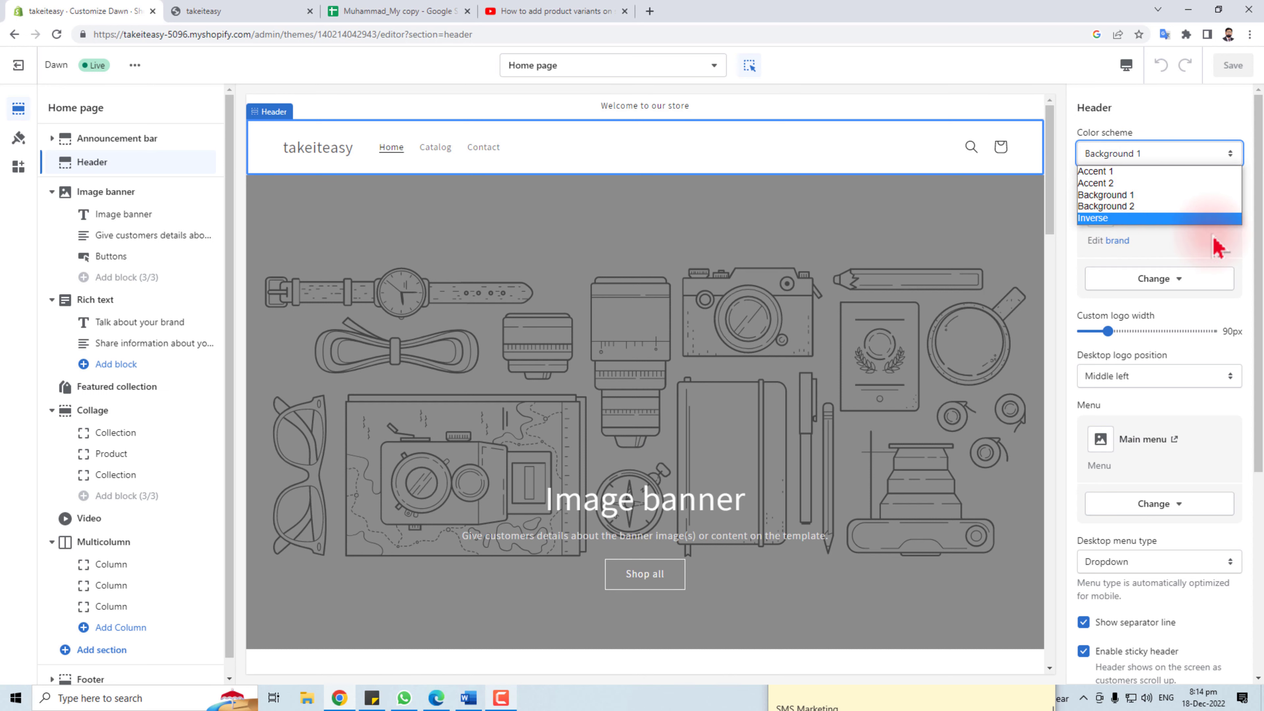
left_click(1251, 245)
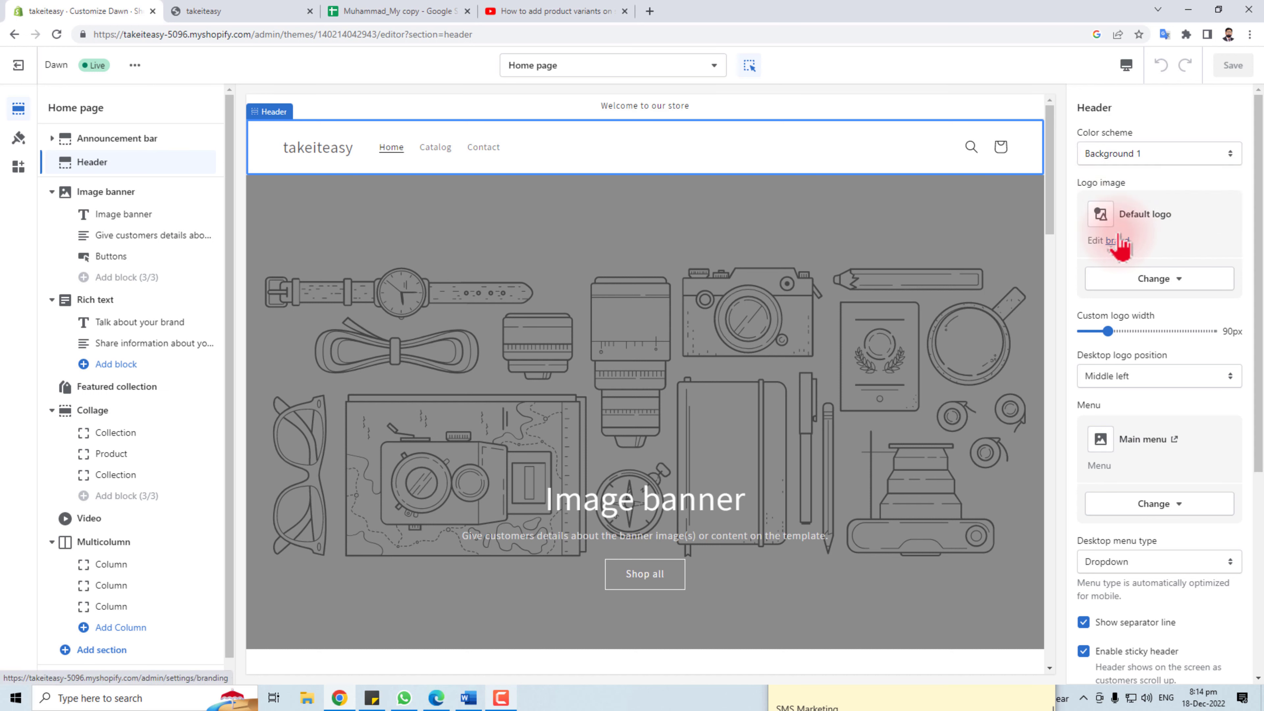
left_click(1171, 286)
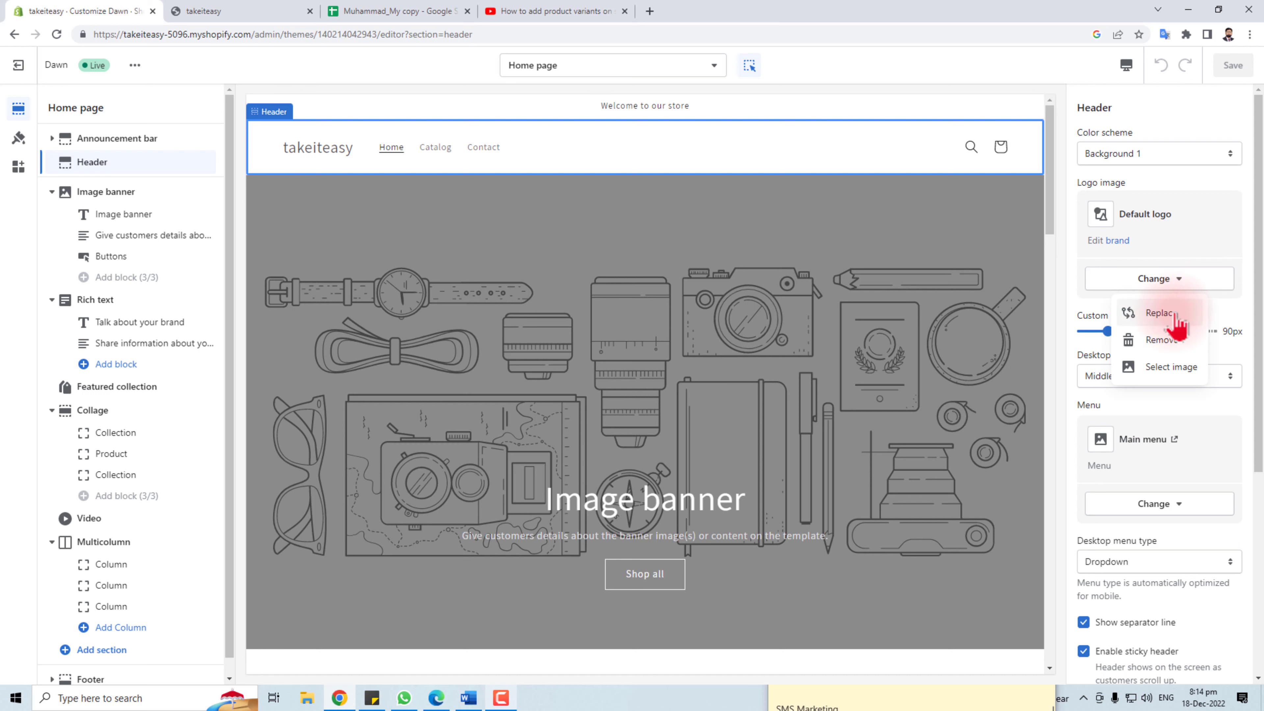
left_click(1193, 318)
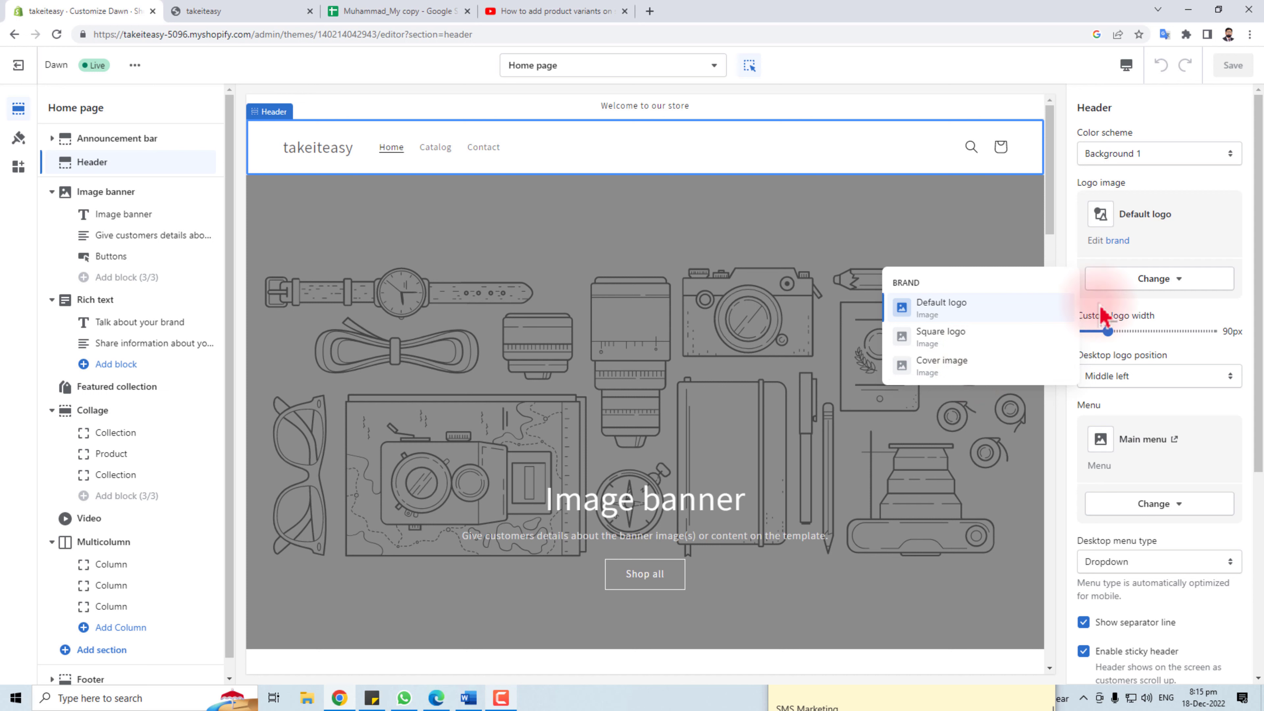
left_click(1210, 248)
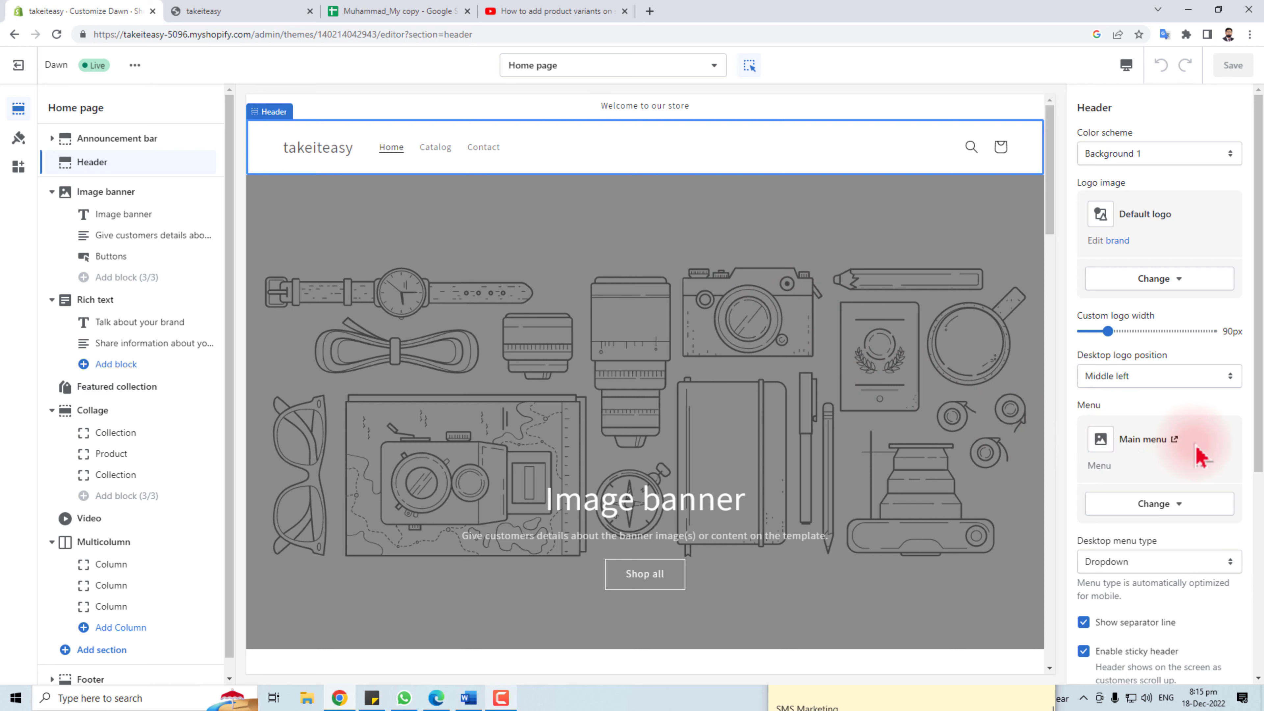
Step: Keep the desktop menu as Dropdown, turn on the header separator line, and set a 32px bottom margin
scroll(1210, 468, "down", 4)
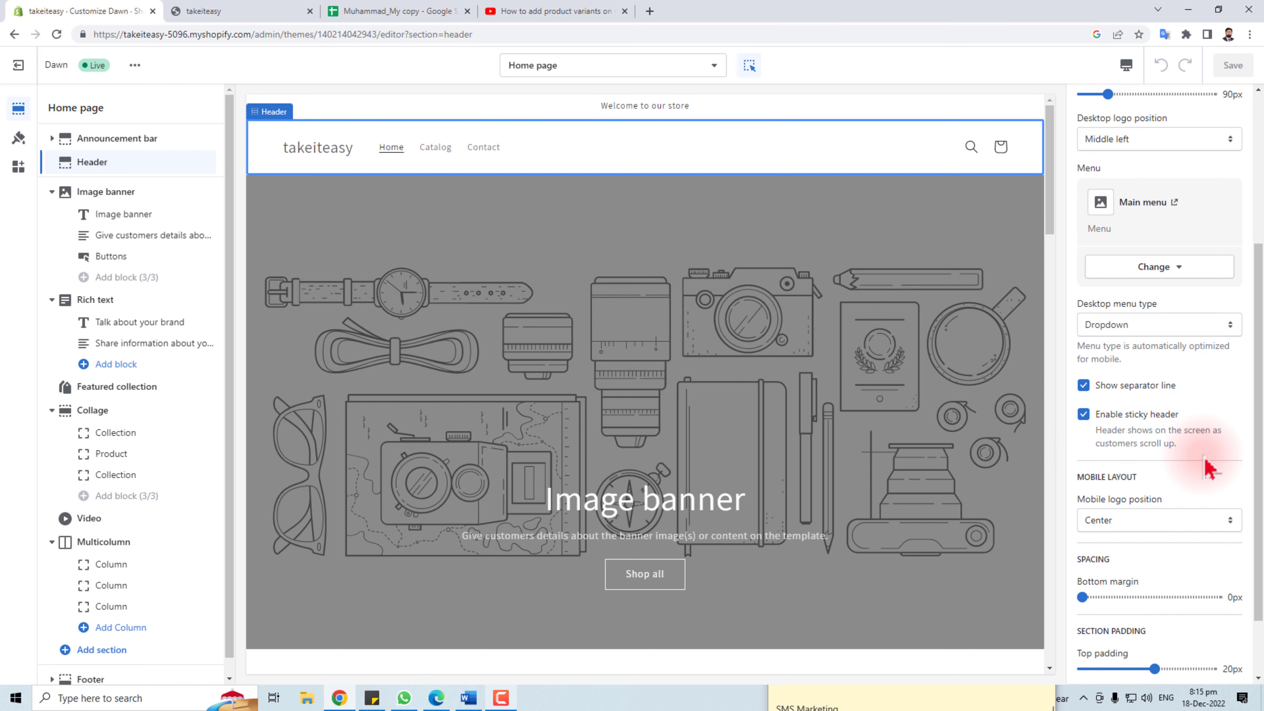
left_click(1142, 320)
left_click(1143, 333)
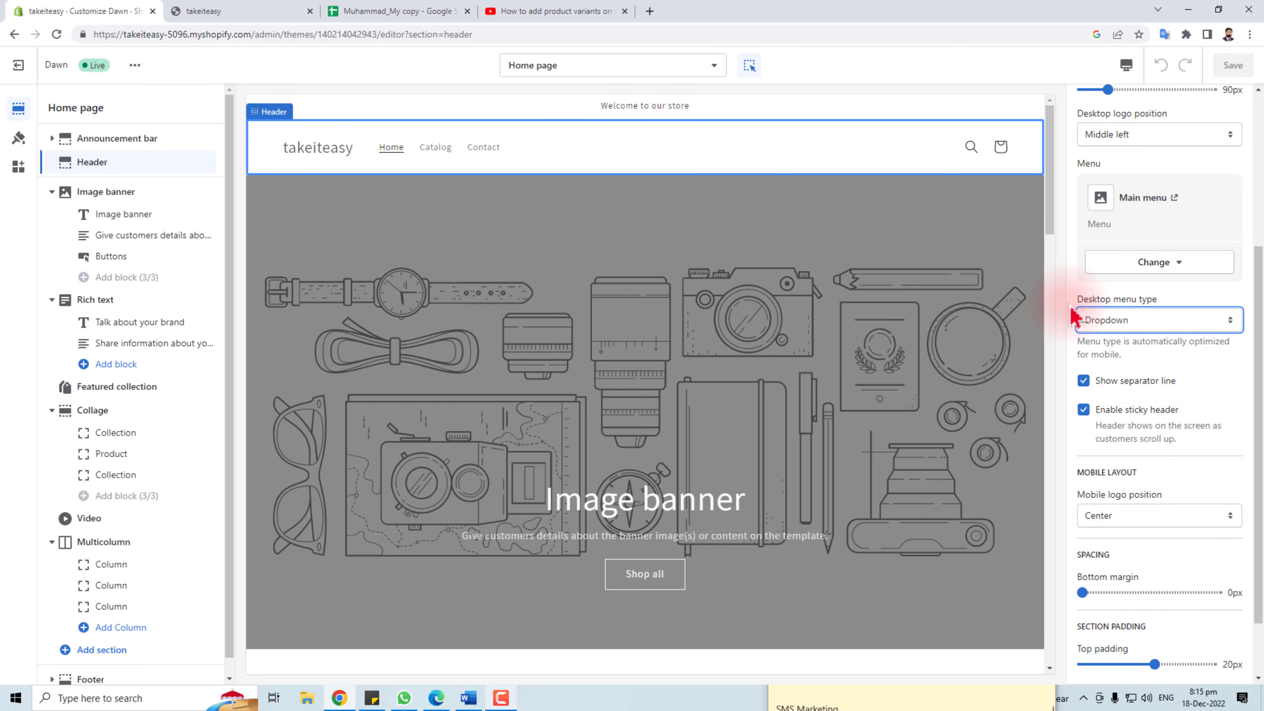
left_click(1084, 382)
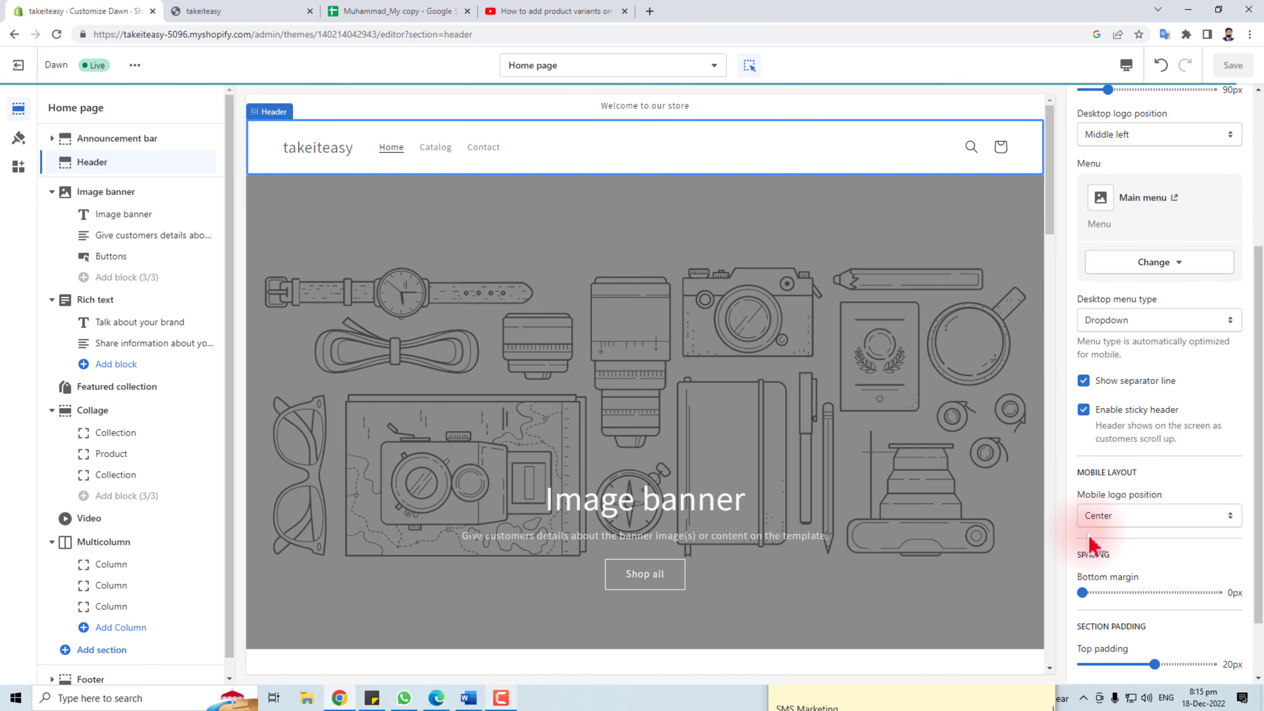
scroll(1090, 547, "down", 1)
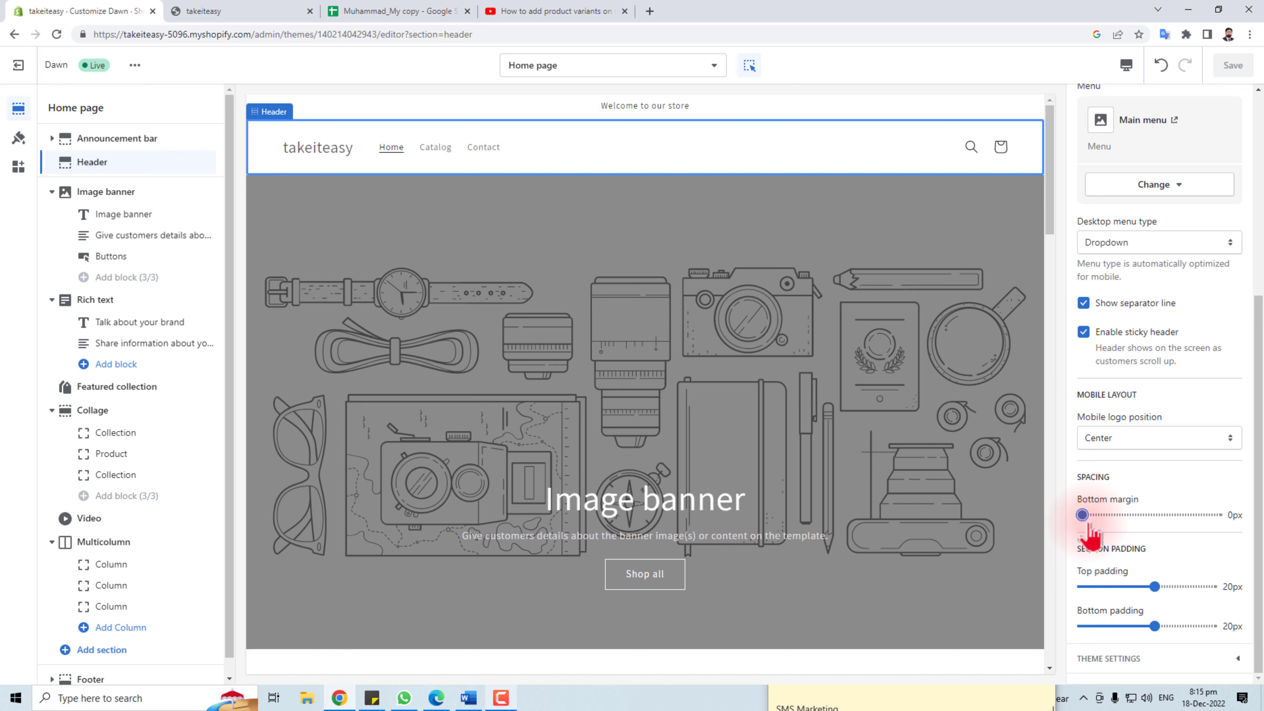
mouse_move(1093, 526)
left_mouse_down()
mouse_move(1123, 513)
mouse_move(1075, 515)
left_mouse_up()
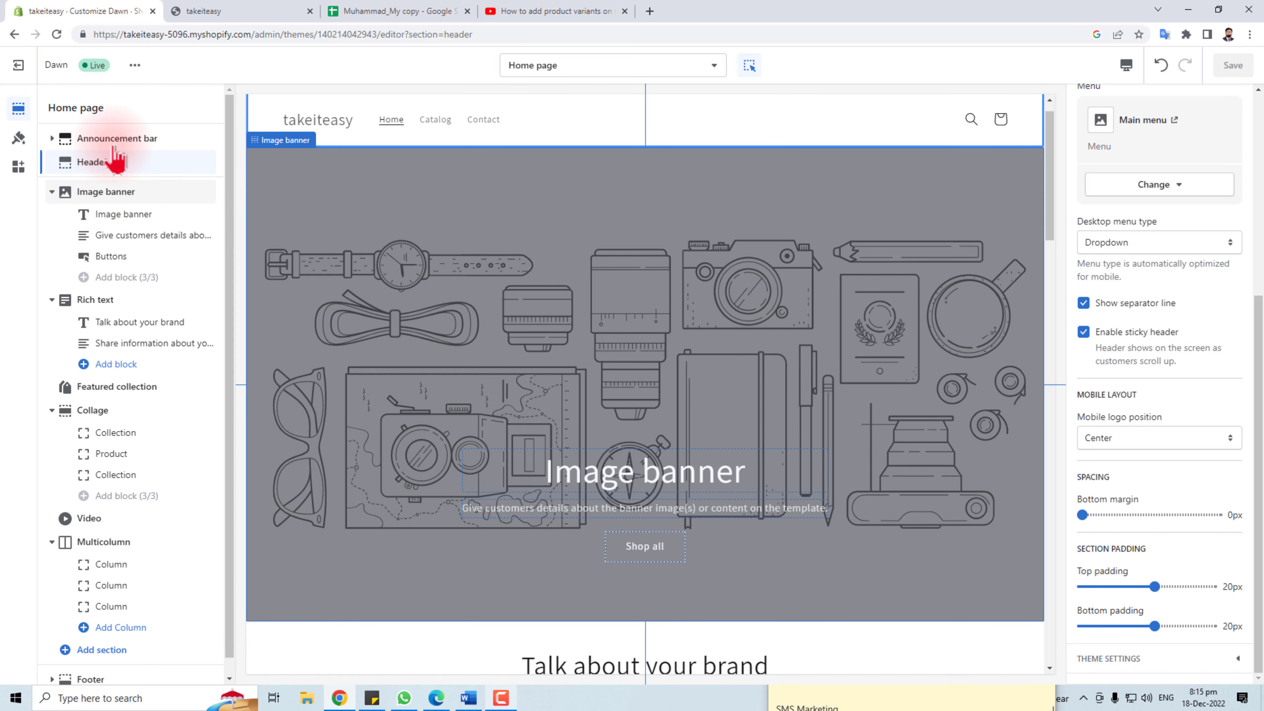
Step: Check the Welcome to our store announcement, then open the Image banner section's settings
left_click(82, 139)
left_click(645, 114)
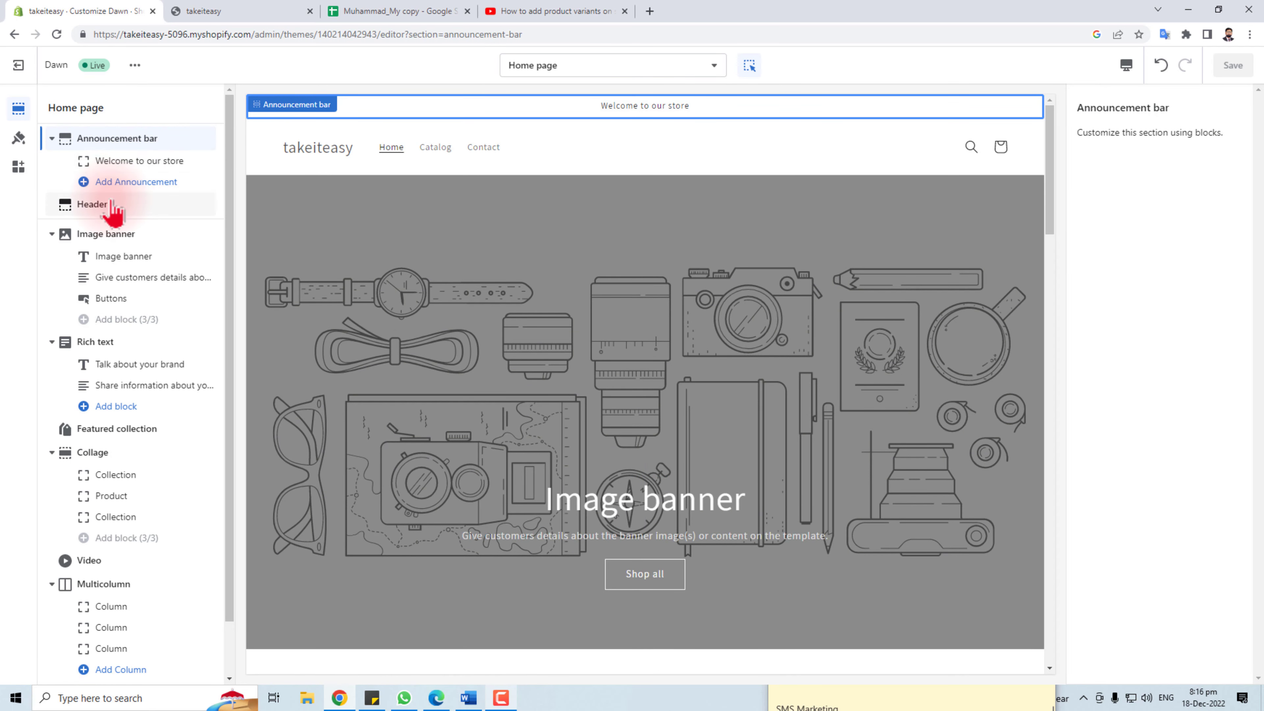
left_click(93, 204)
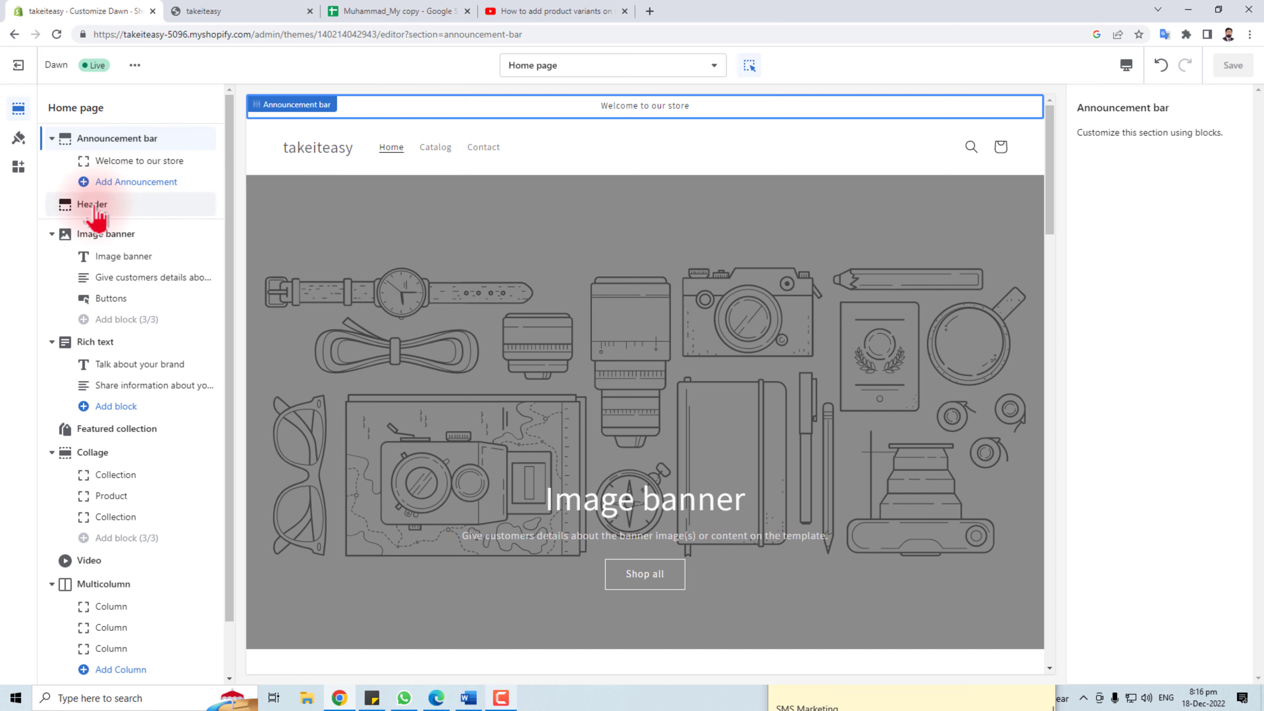
left_click(111, 238)
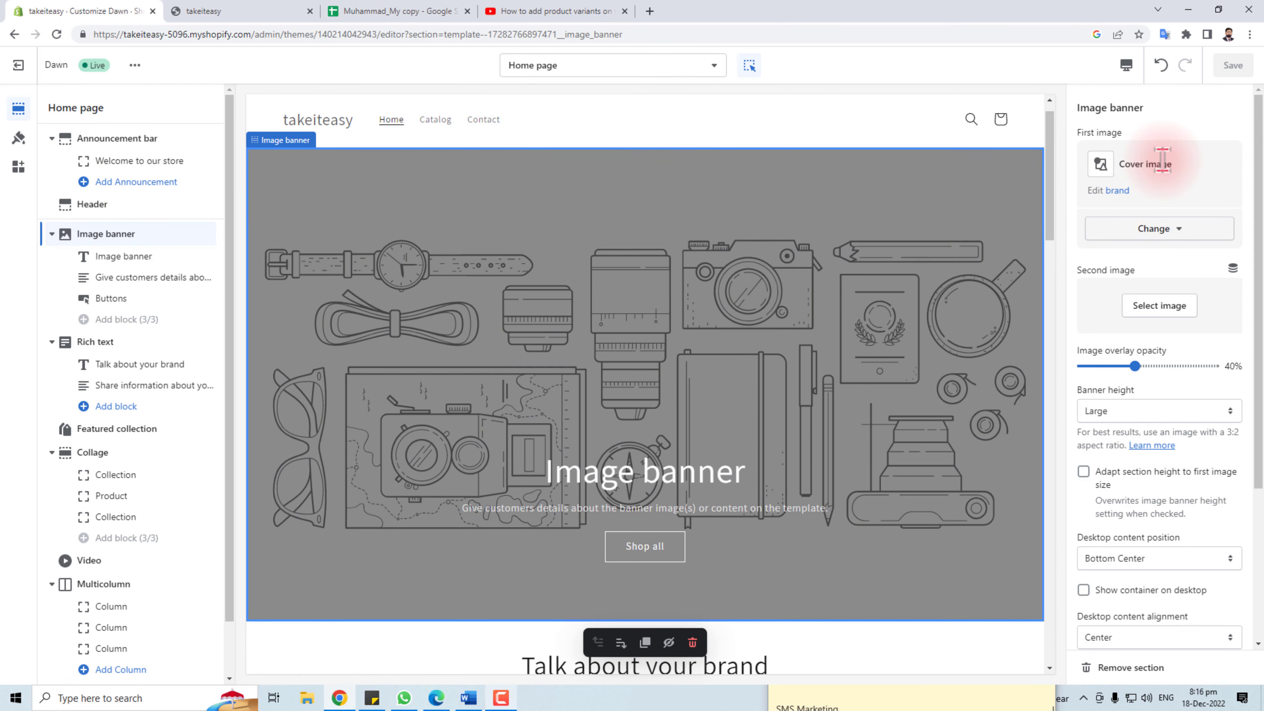
Step: Upload pizza picture 26 from Desktop\pictures and apply it as the banner's first image
left_click(1160, 228)
left_click(1171, 317)
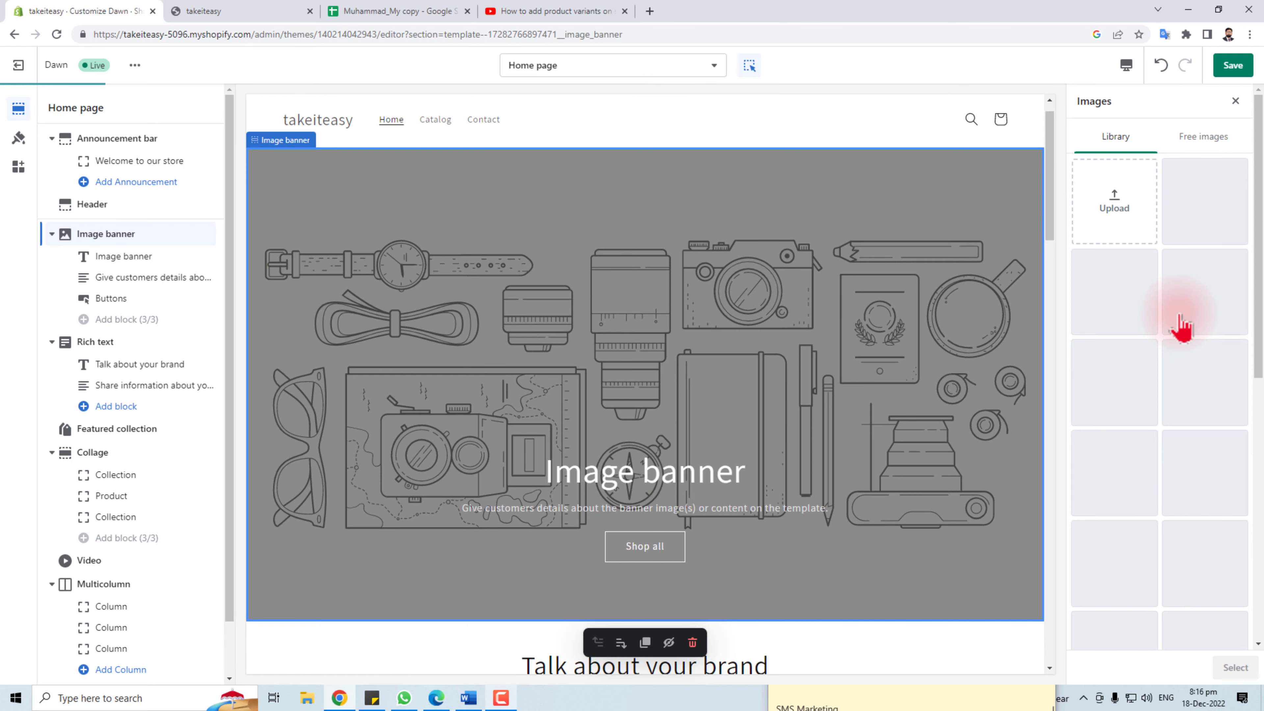
left_click(1160, 221)
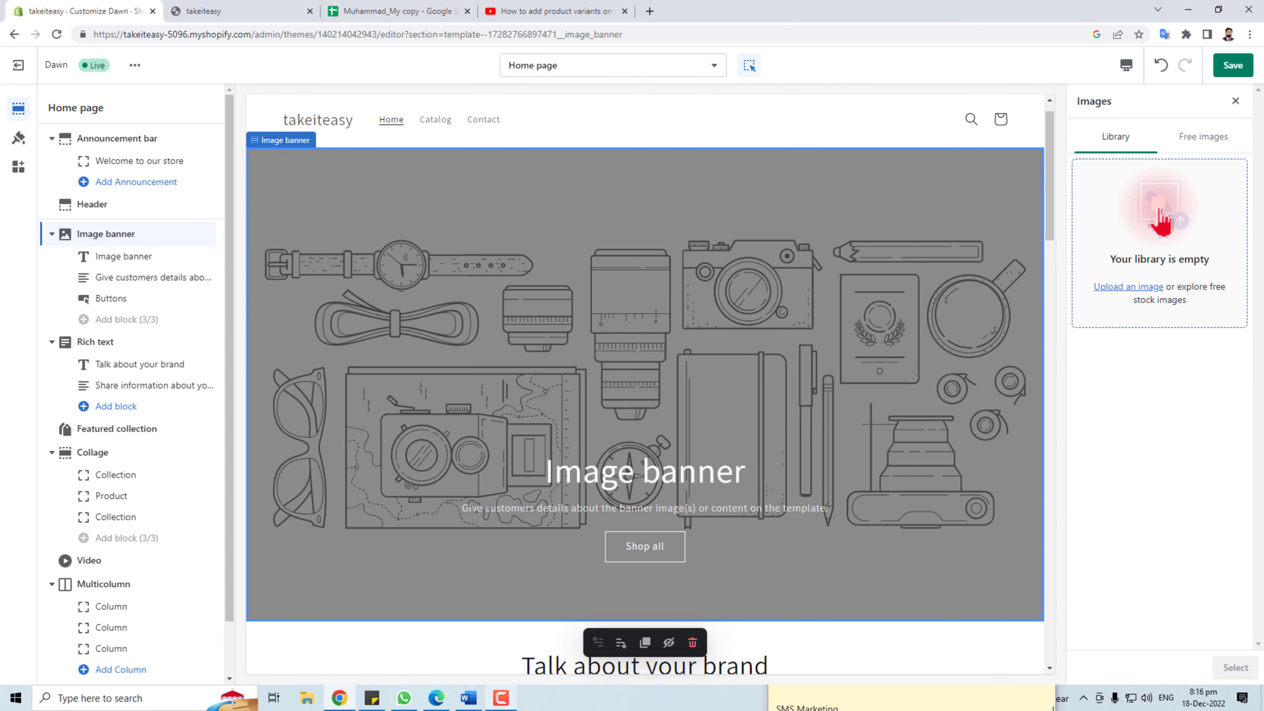
left_click(1124, 294)
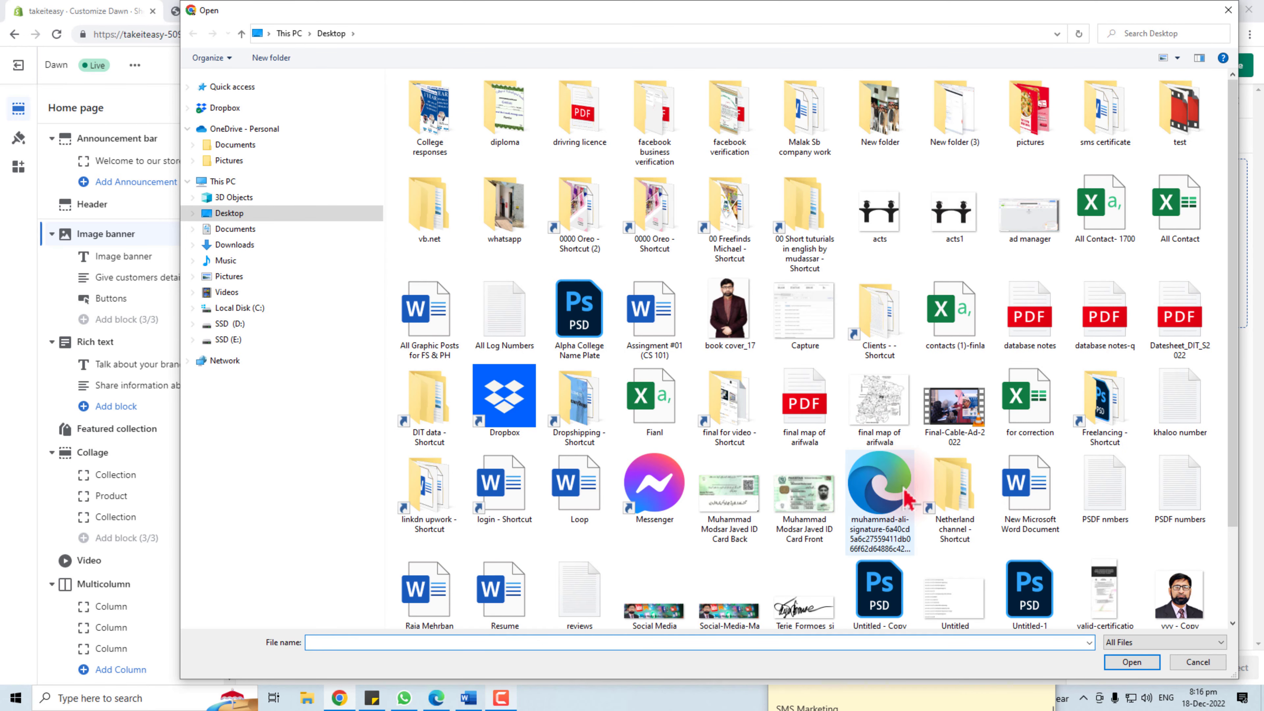
double_click(1030, 110)
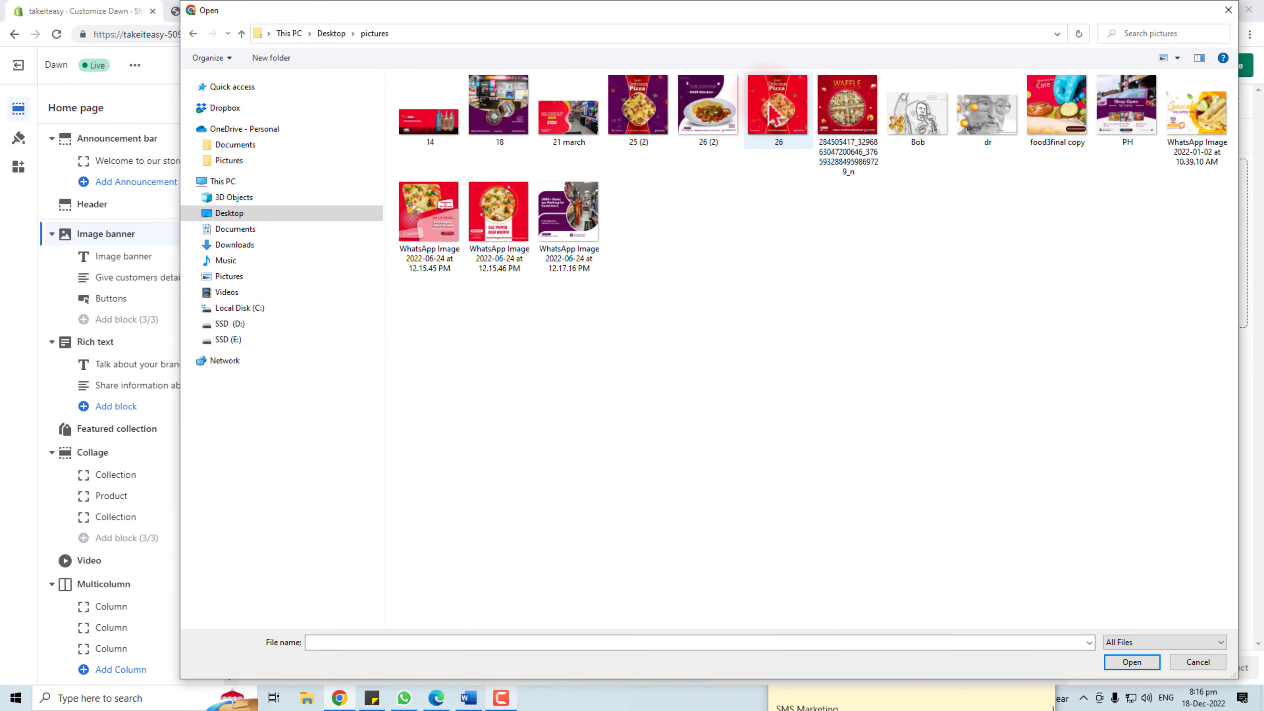
double_click(773, 113)
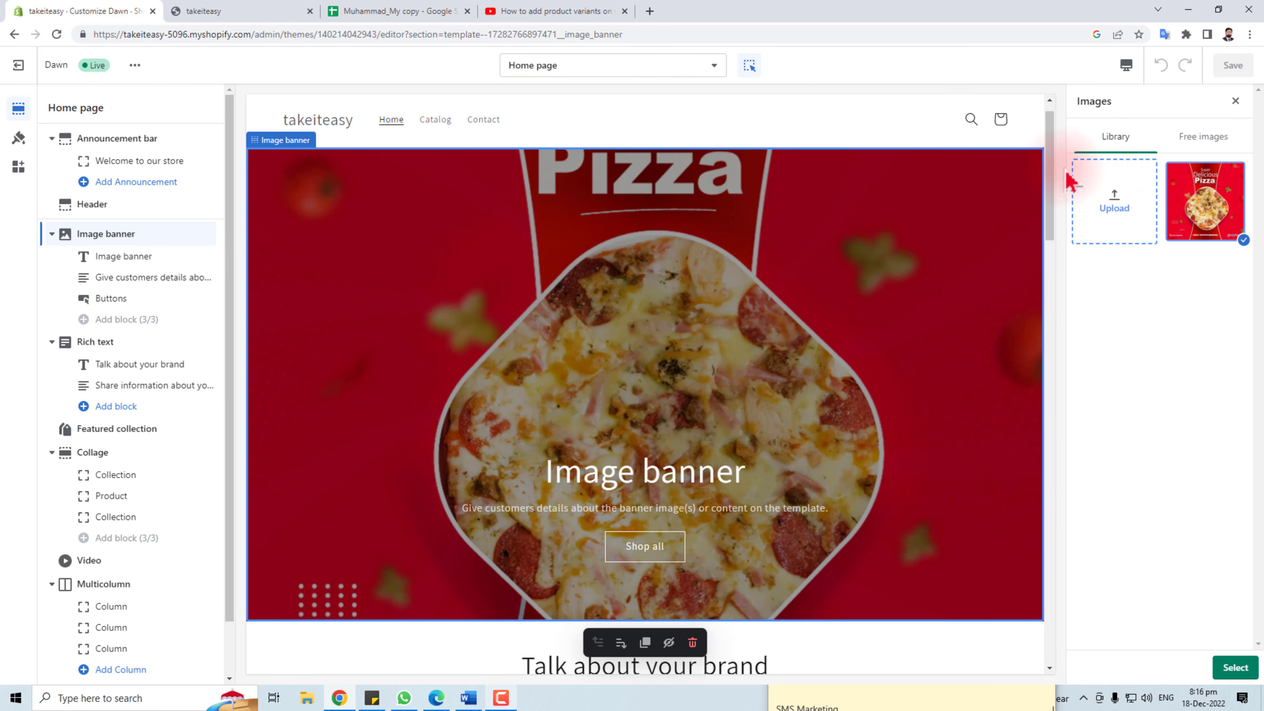
left_click(1236, 668)
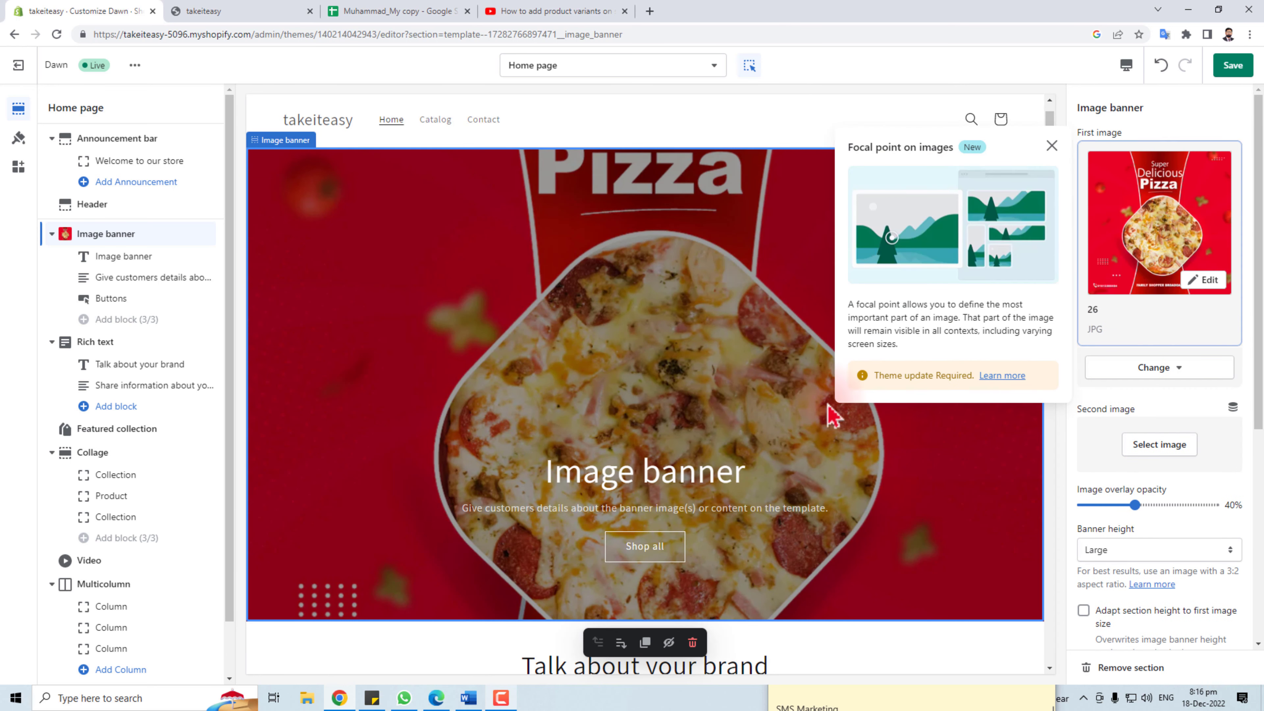
left_click(616, 487)
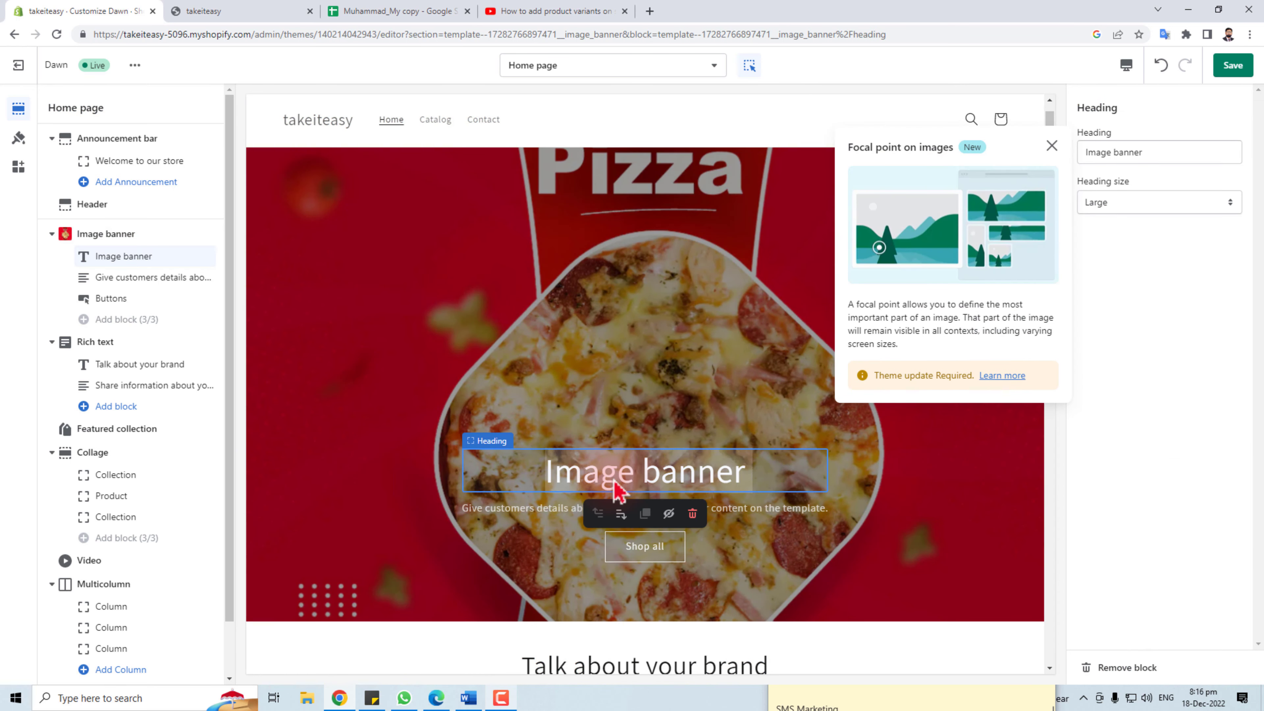
Step: Replace the banner heading with 'Family Shopper Broadoak' and the description with 'Putting to first'
left_click_drag(1105, 153, 995, 169)
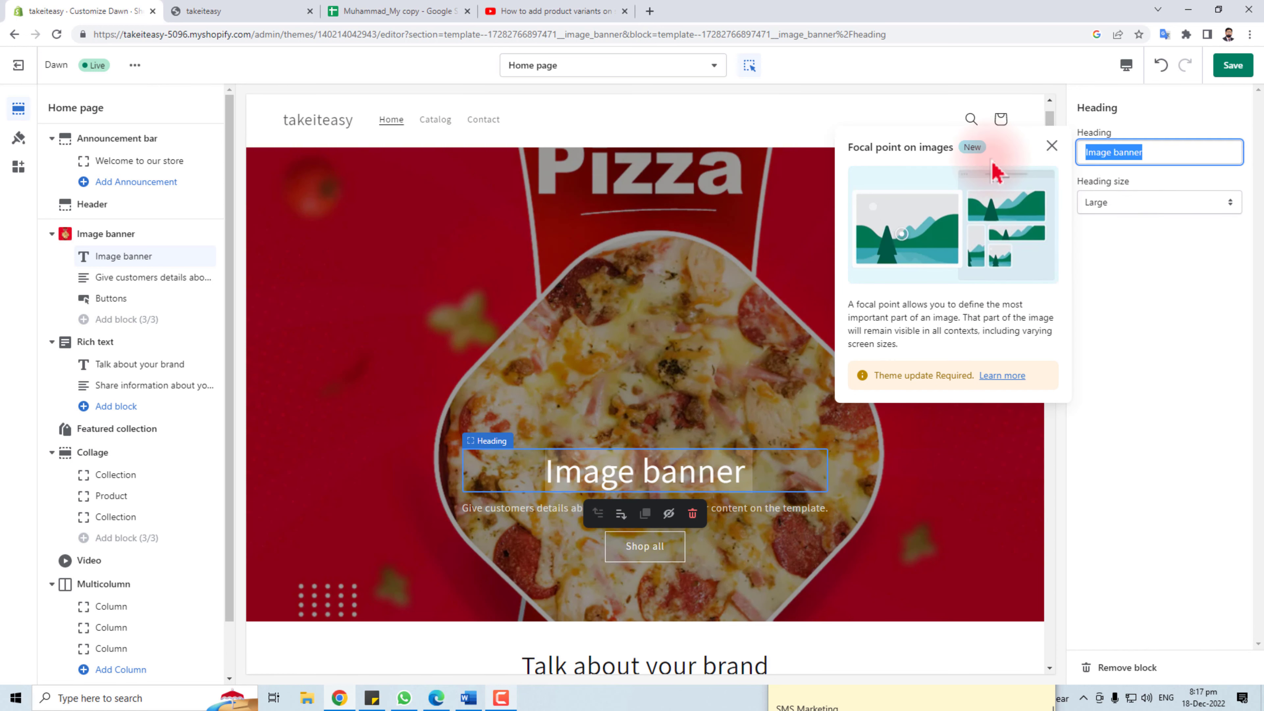
type("Family")
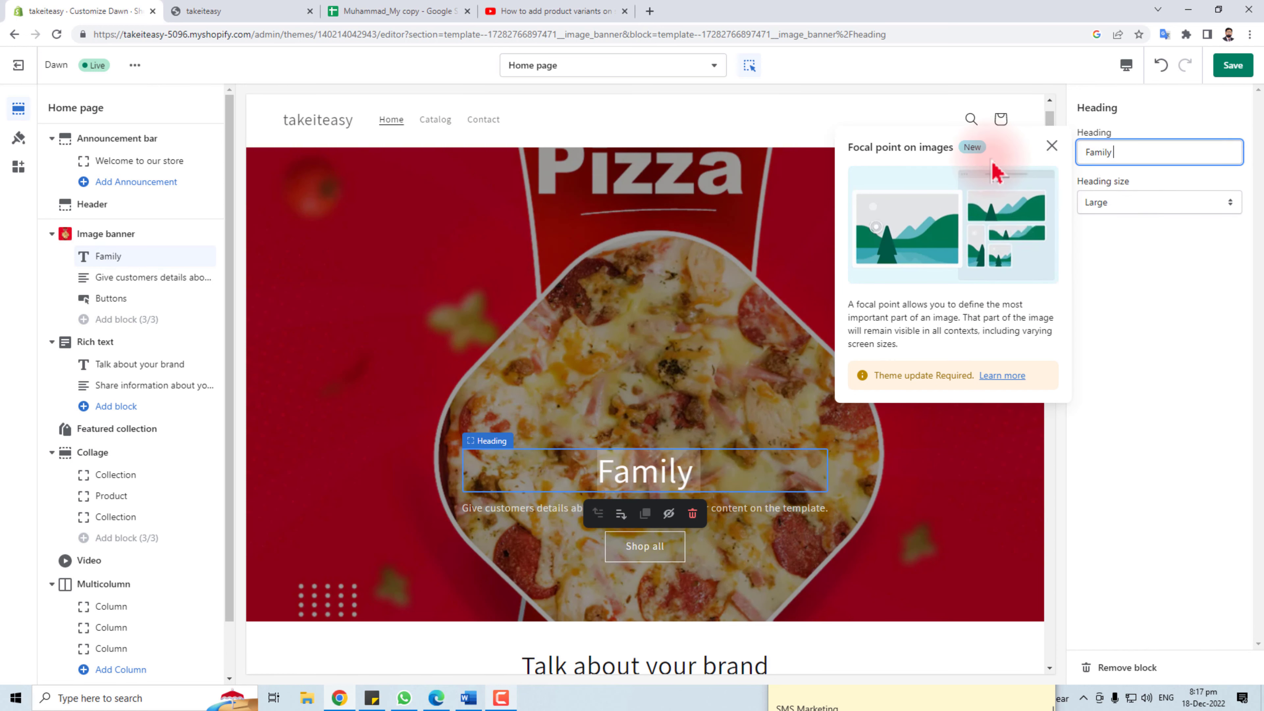
type(" Shopper Broadoak")
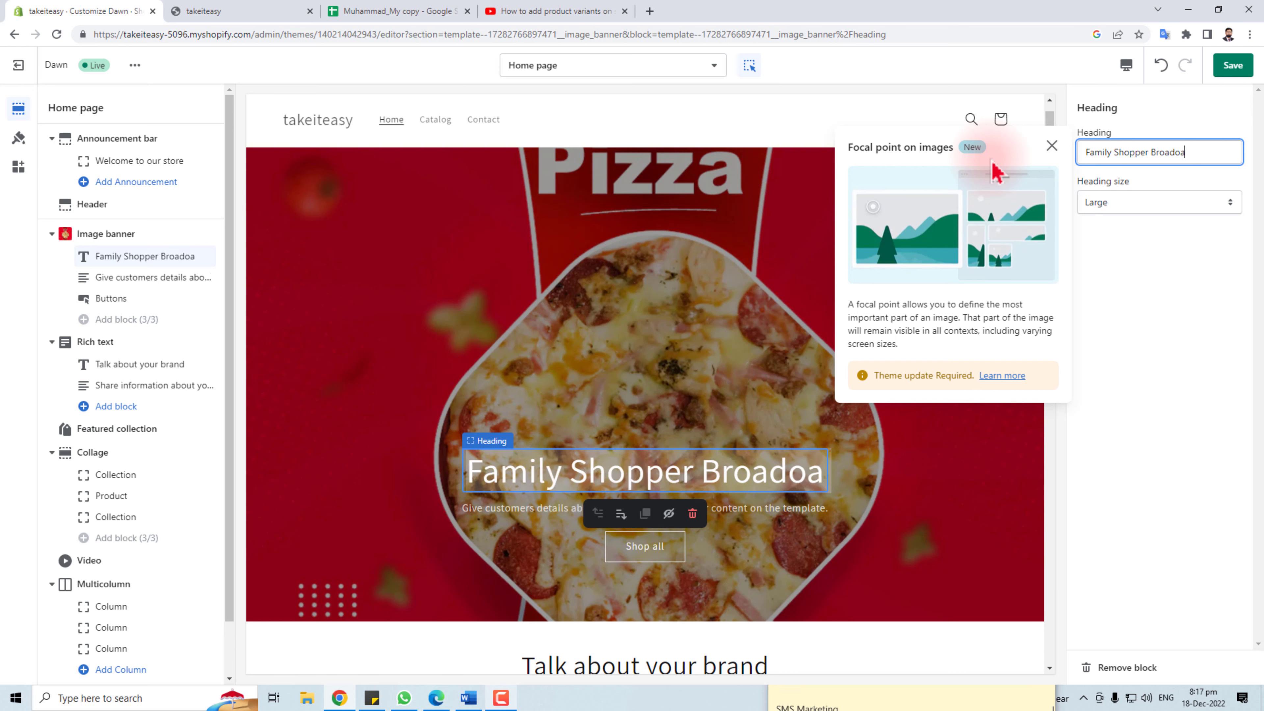
left_click(505, 509)
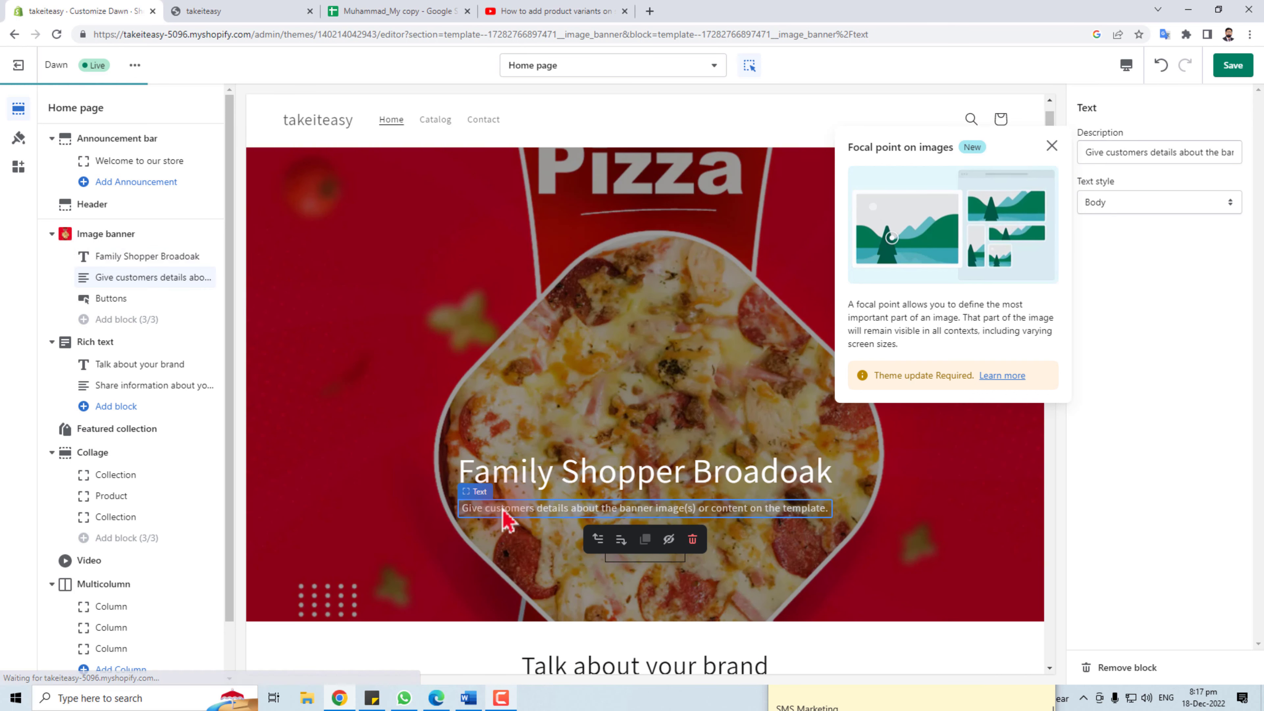
double_click(1125, 152)
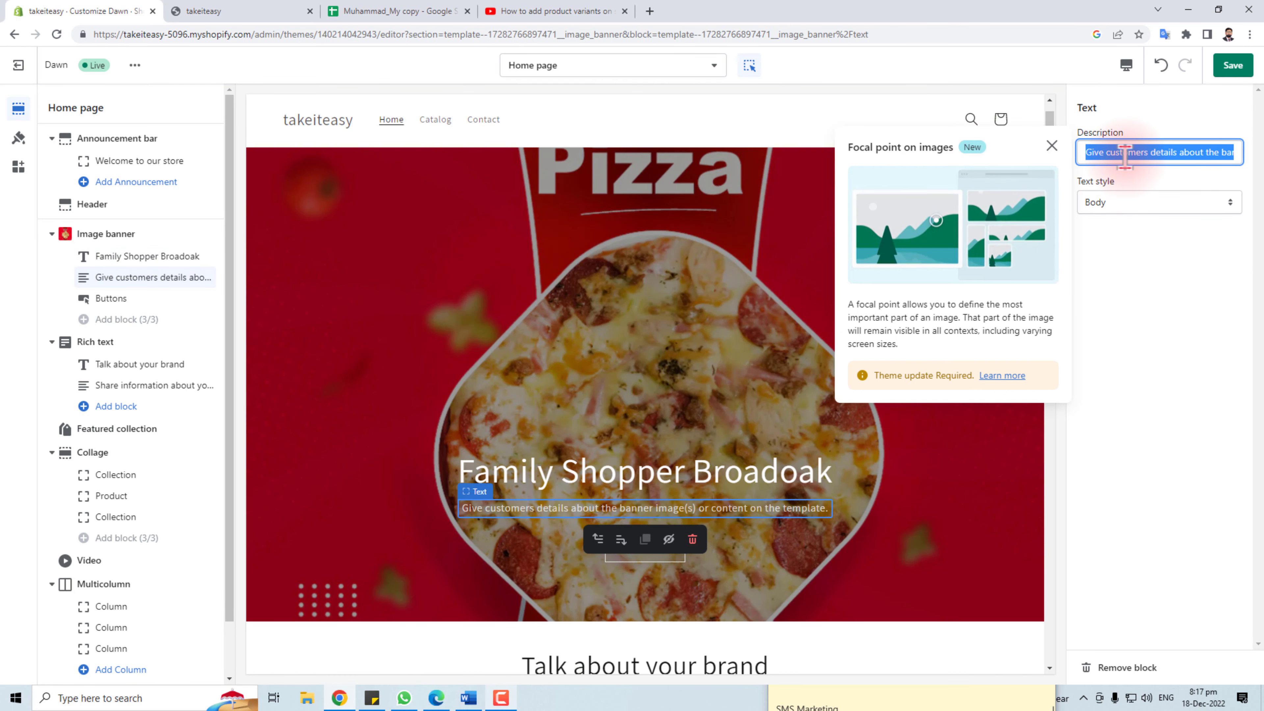
type("Putting to firs")
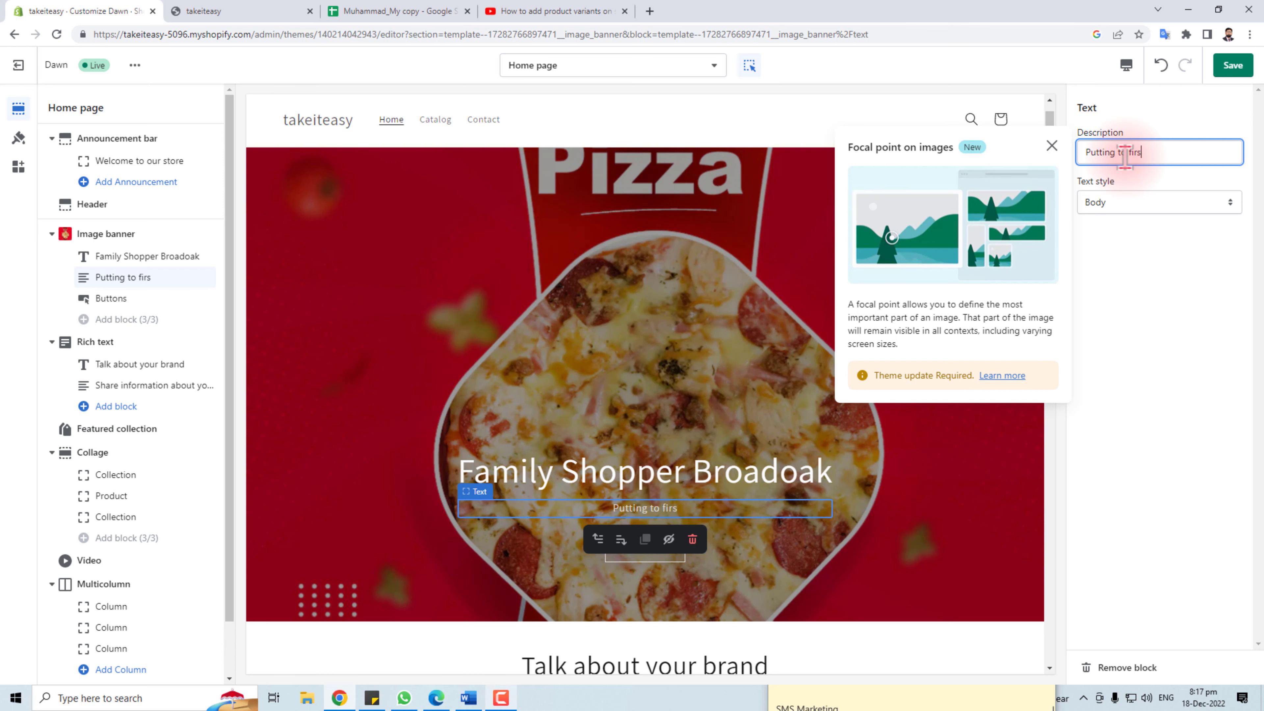
type("t")
left_click(657, 558)
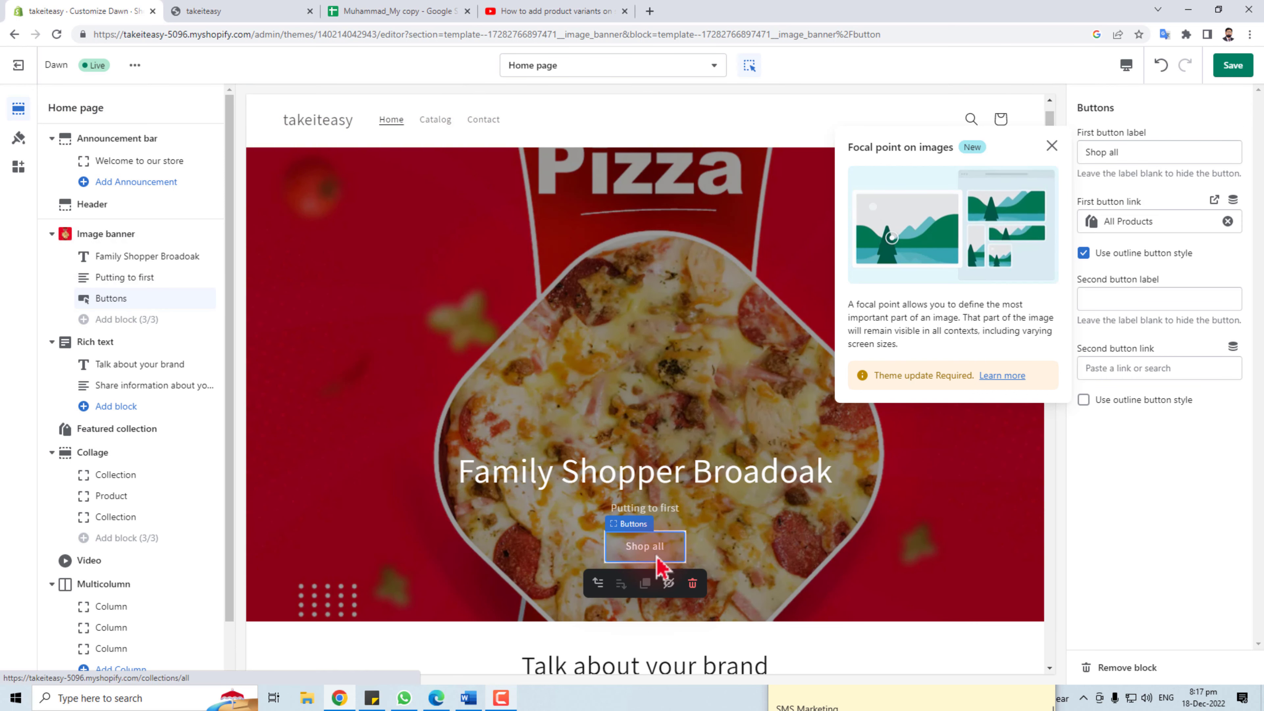
Step: Review the Shop all button label and its All Products link without changes
left_click(1156, 150)
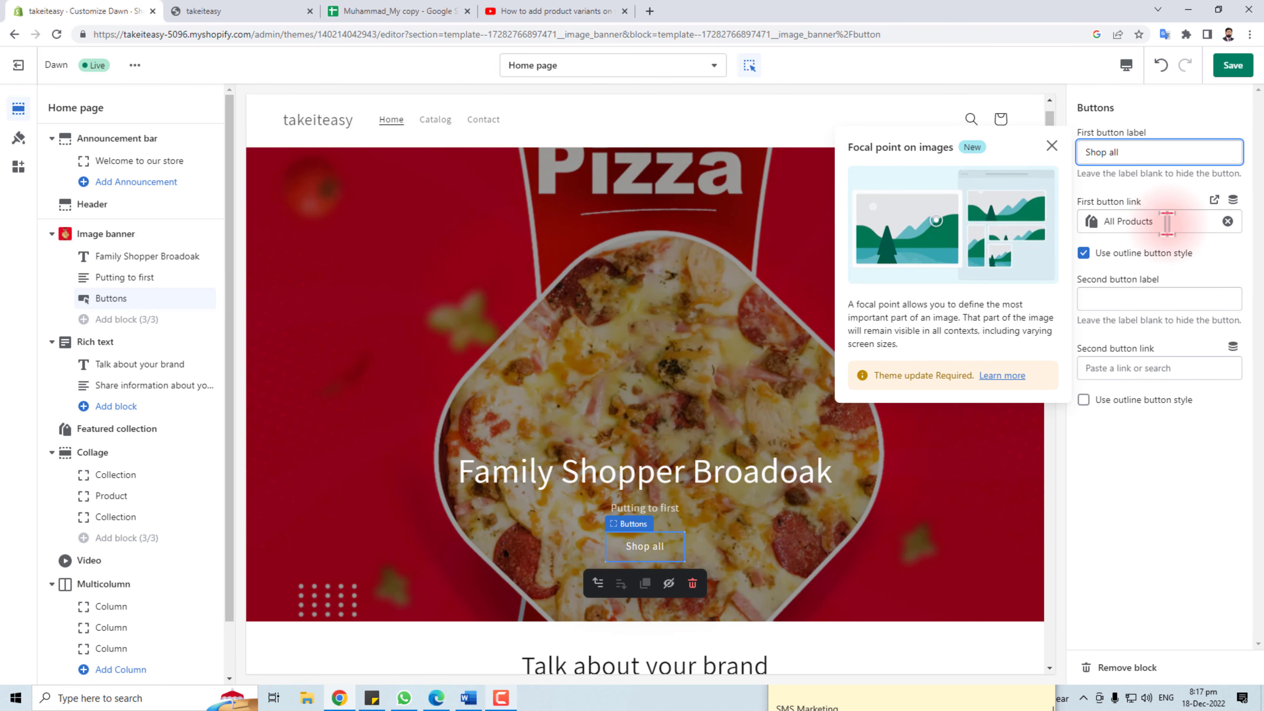
left_click(1171, 218)
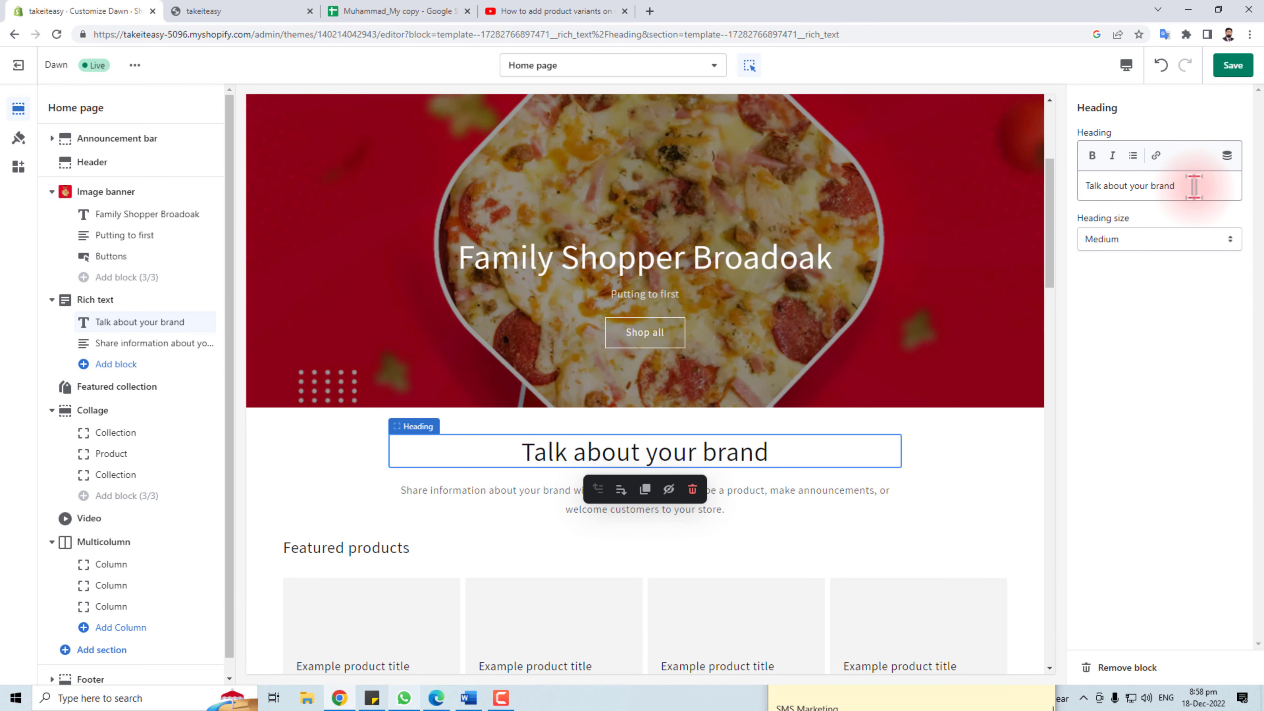
Step: Rename the Rich text heading to 'Convenience store', make it bold and Large size
left_click_drag(1194, 186, 1101, 186)
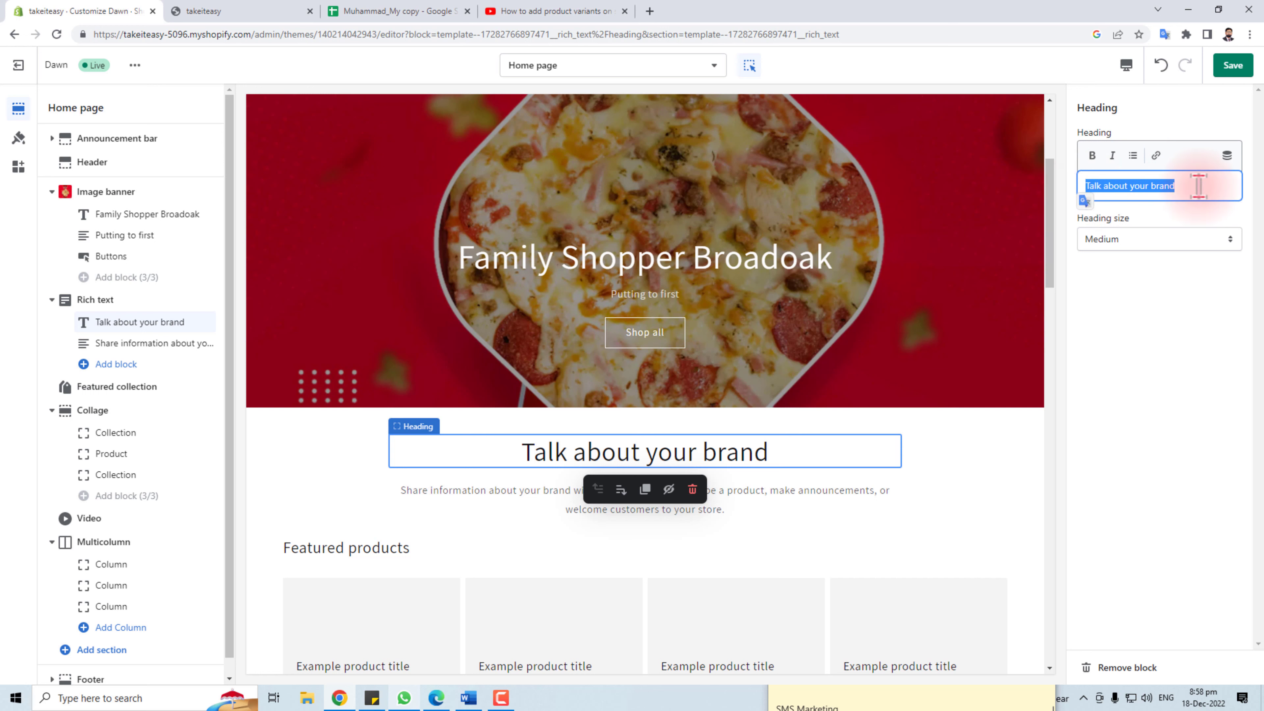
type("Convenience store")
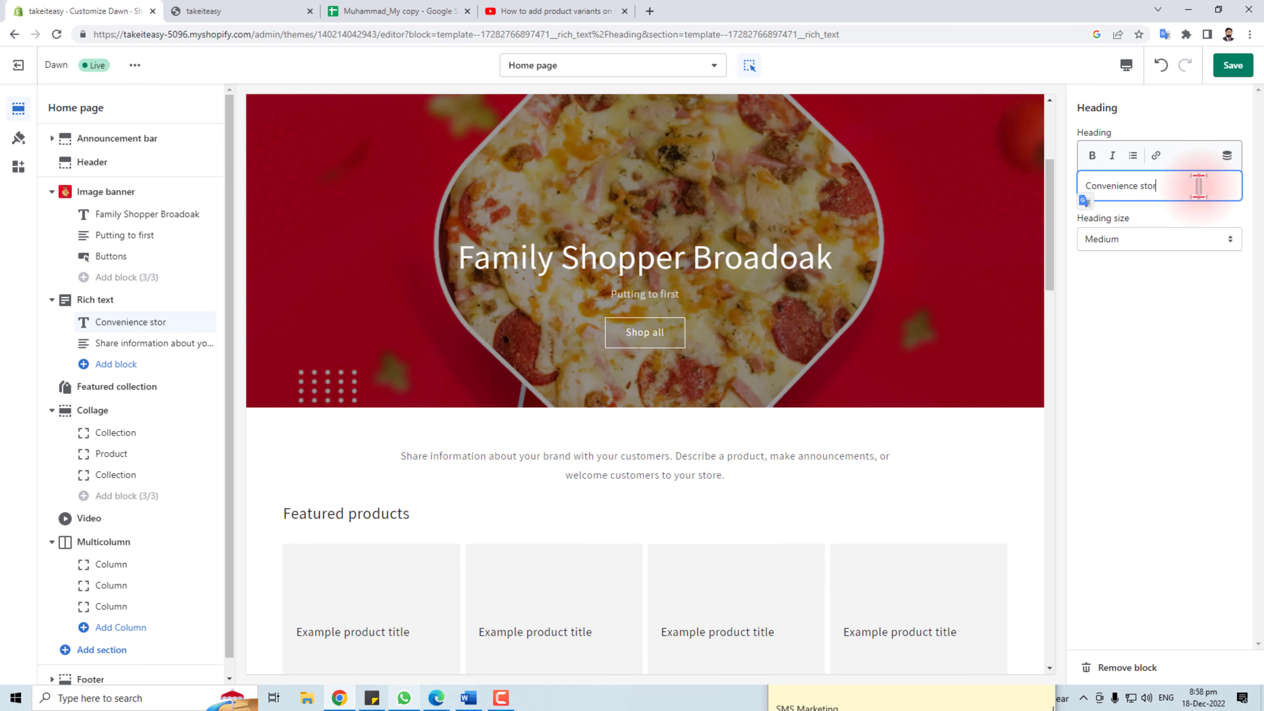
left_click_drag(1088, 186, 1162, 187)
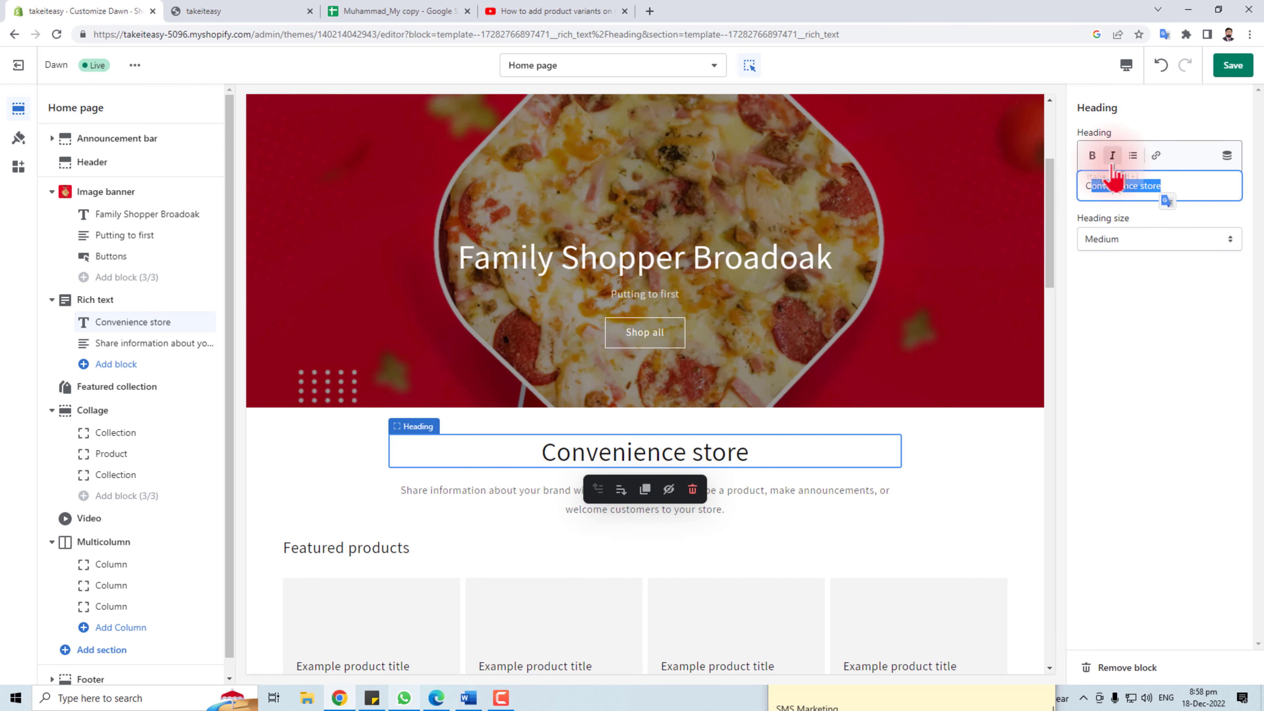
triple_click(1097, 186)
left_click(1093, 155)
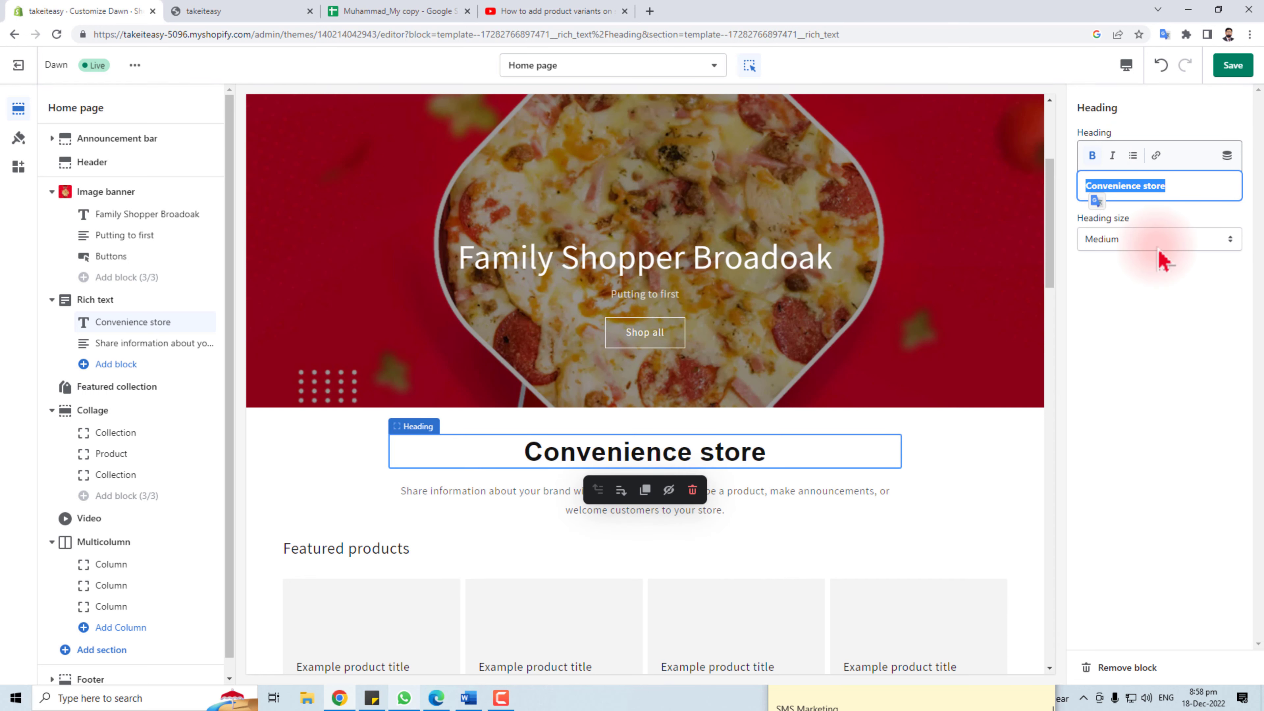
left_click(1152, 242)
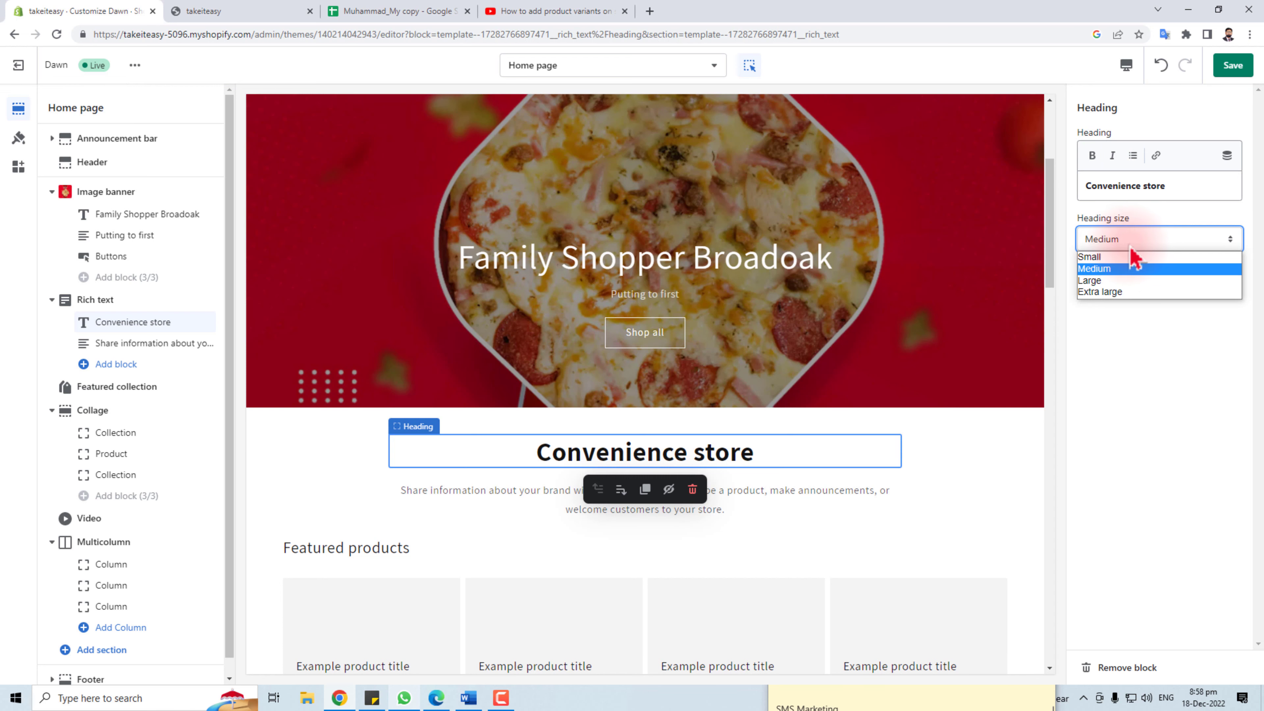
left_click(1114, 277)
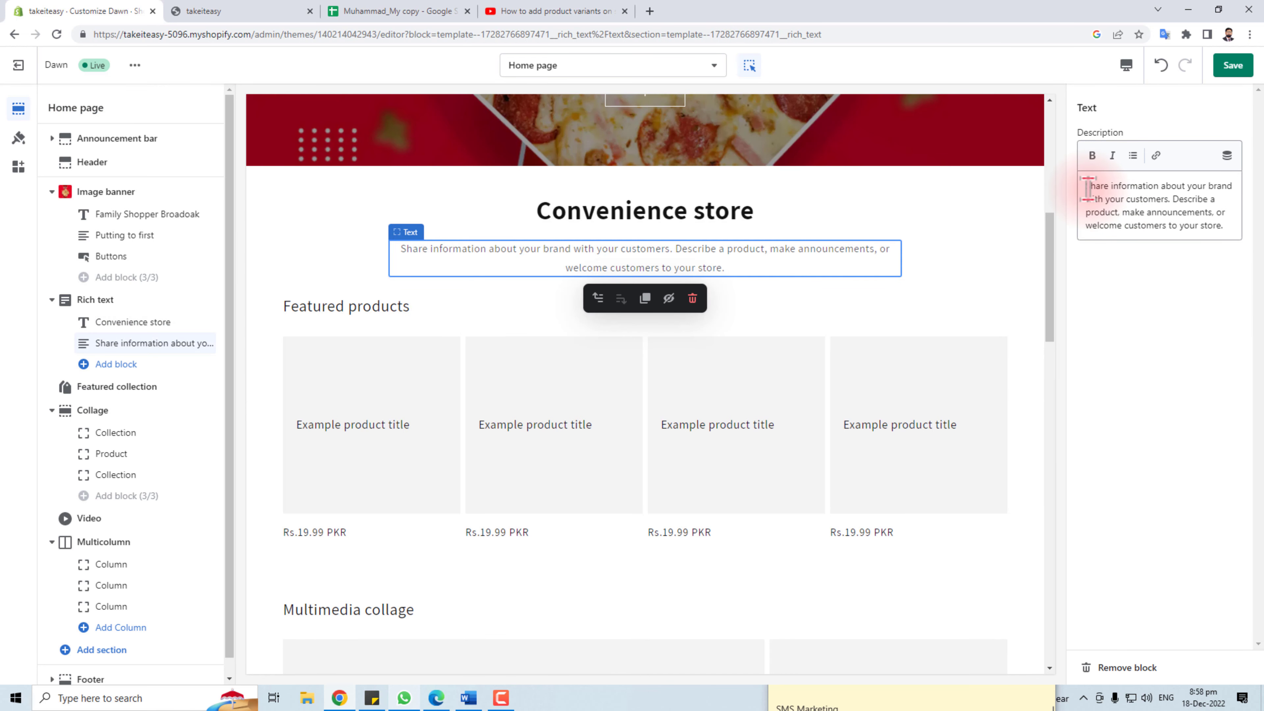
Step: Replace the rich text description and open the Featured collection section's settings
left_click_drag(1093, 190, 770, 257)
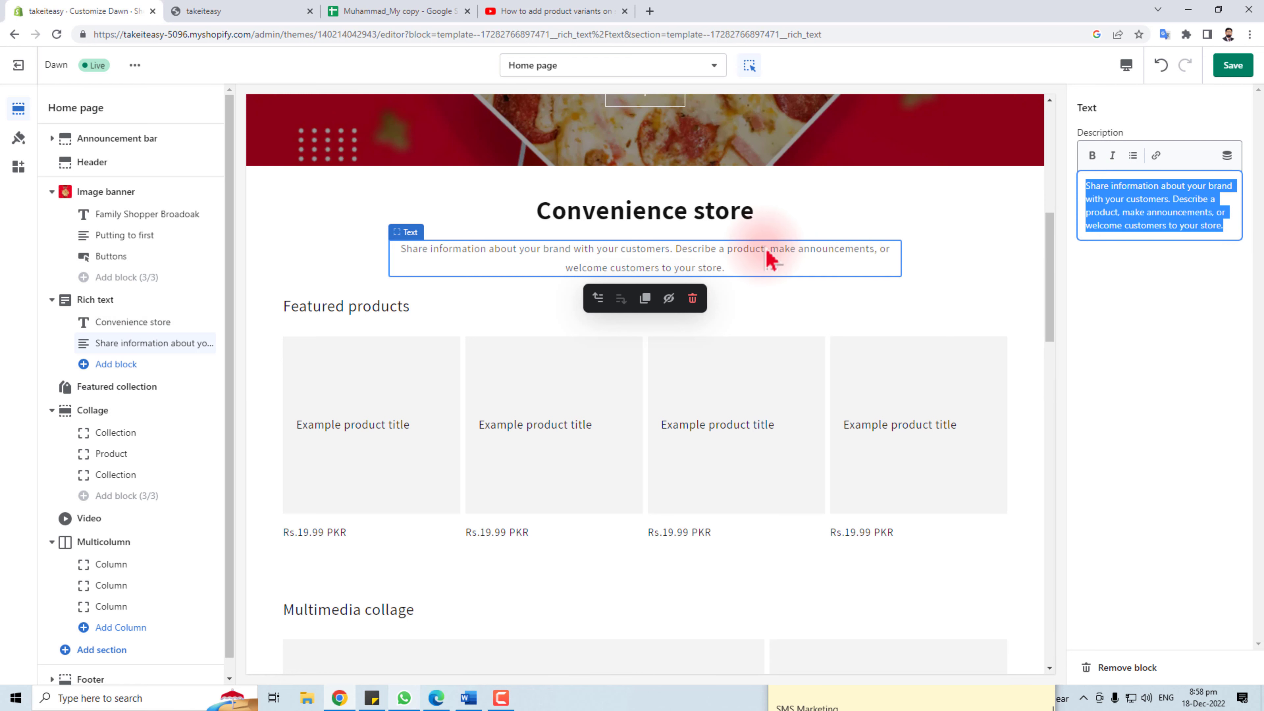
left_click(294, 329)
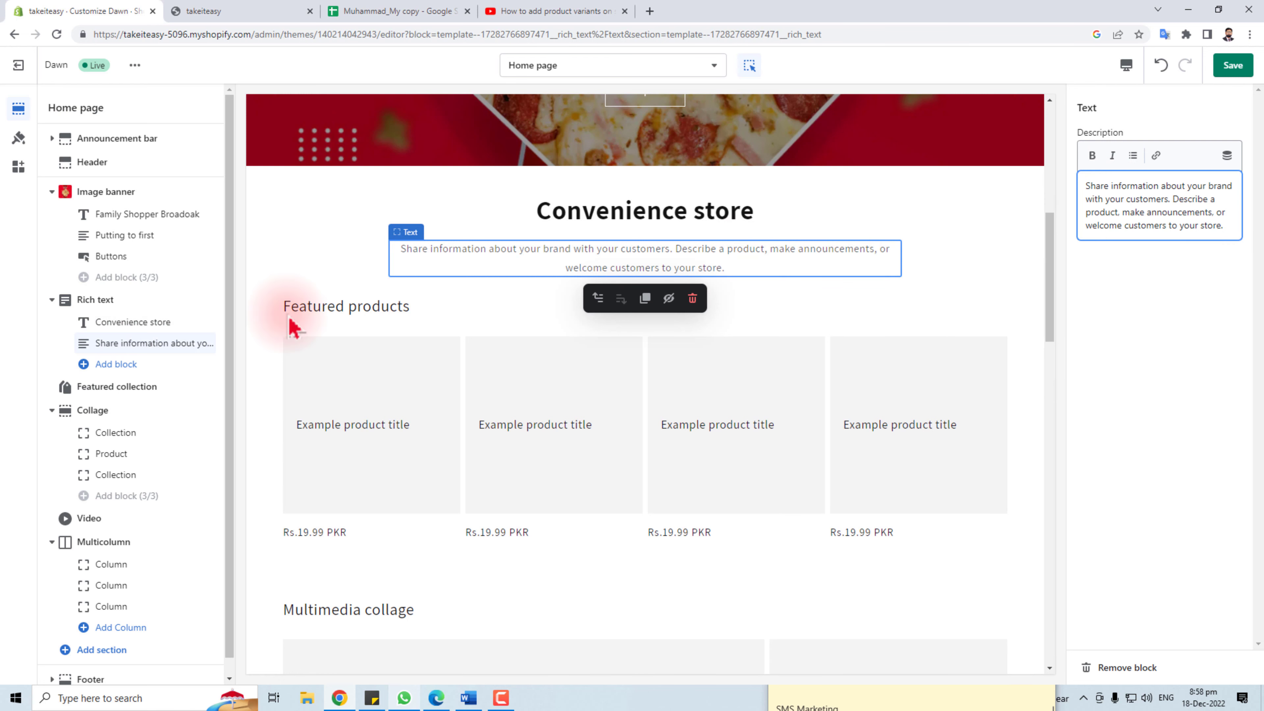
left_click(275, 330)
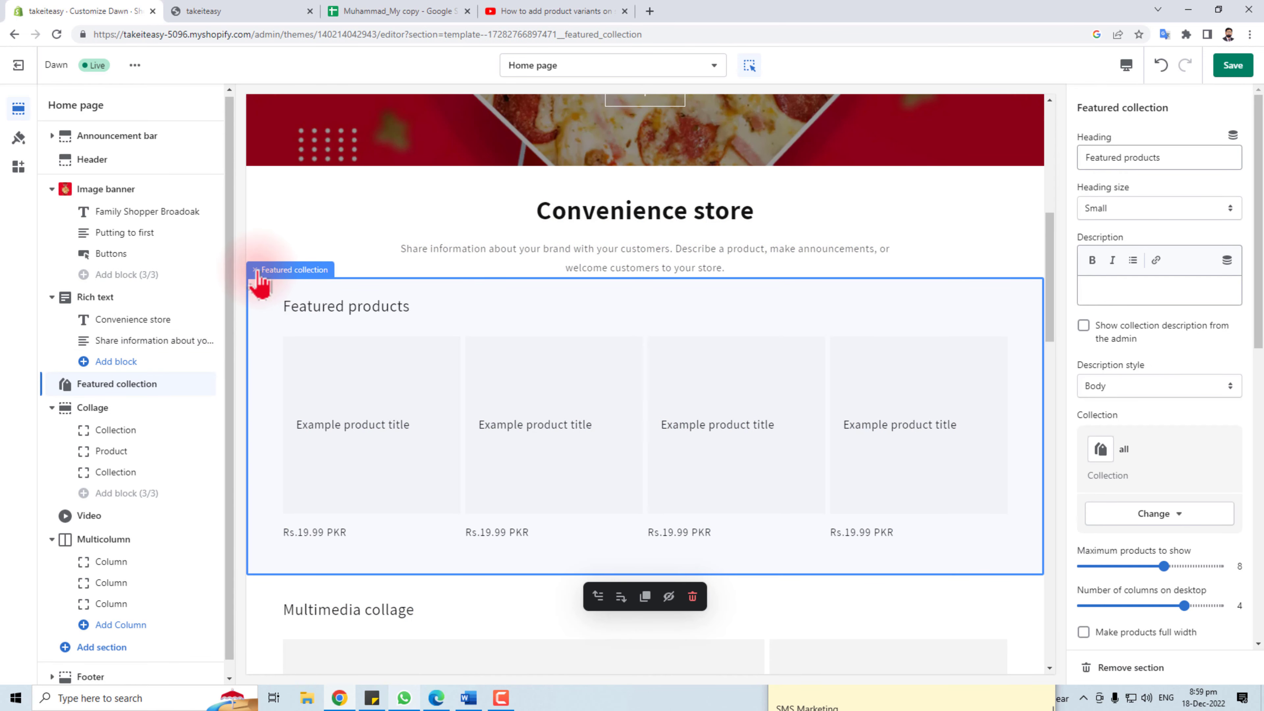
left_click(295, 271)
left_click(356, 363)
left_click(308, 272)
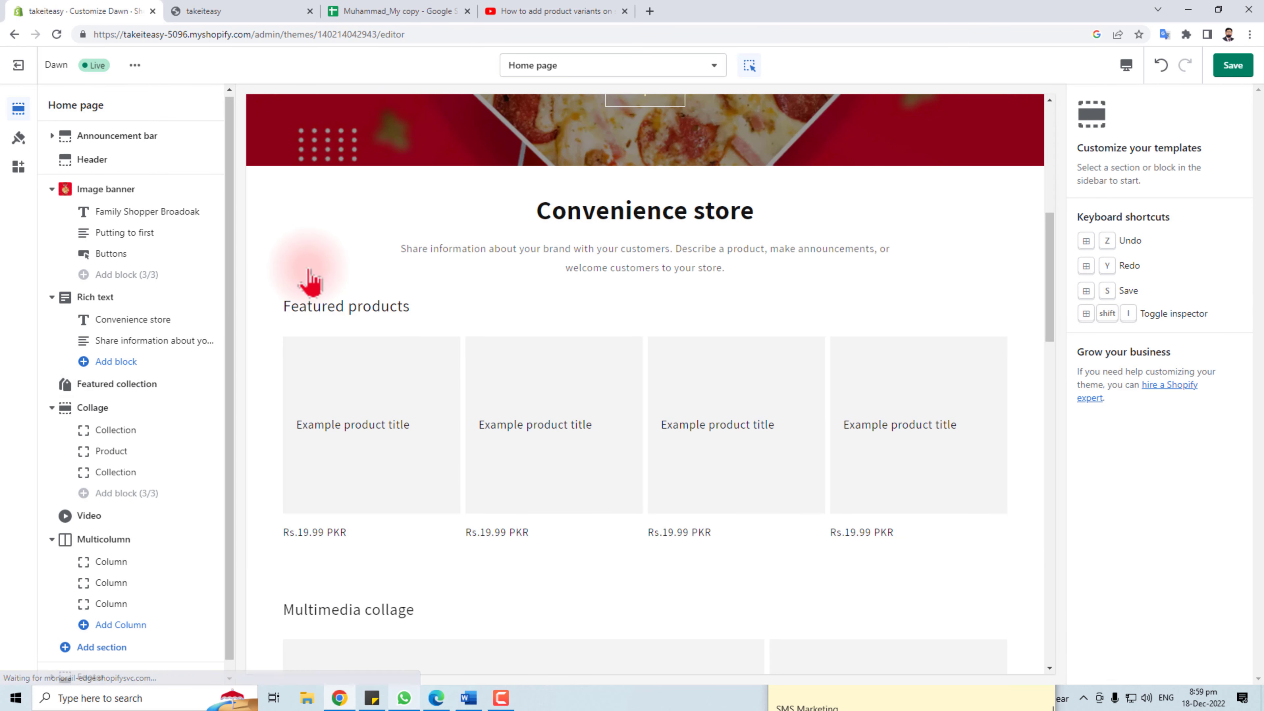
left_click(326, 314)
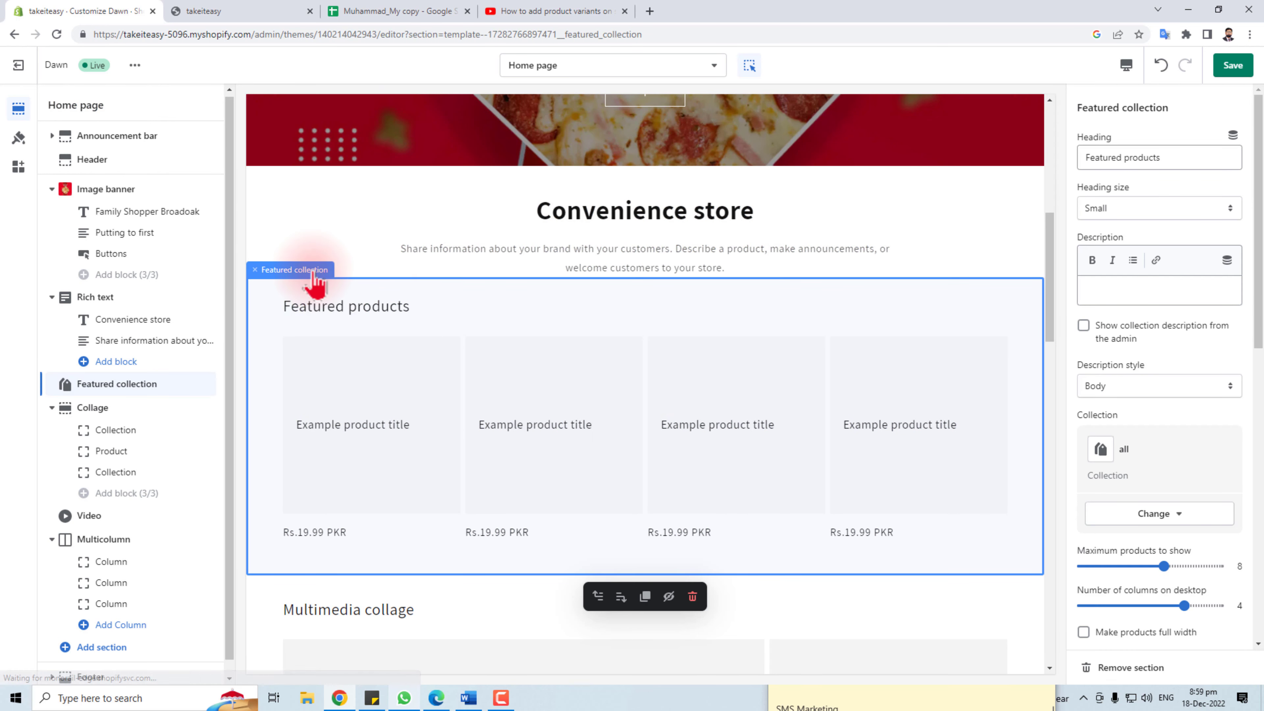
triple_click(1173, 157)
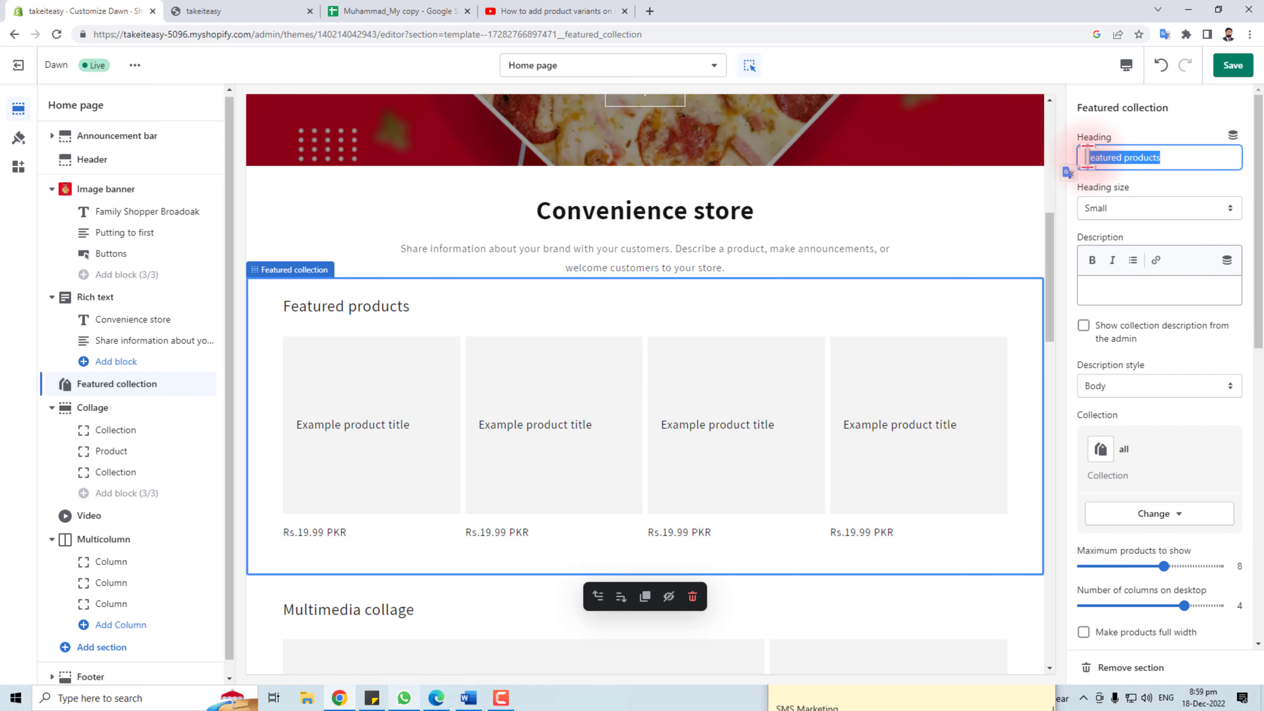
left_click(1147, 215)
left_click(1146, 208)
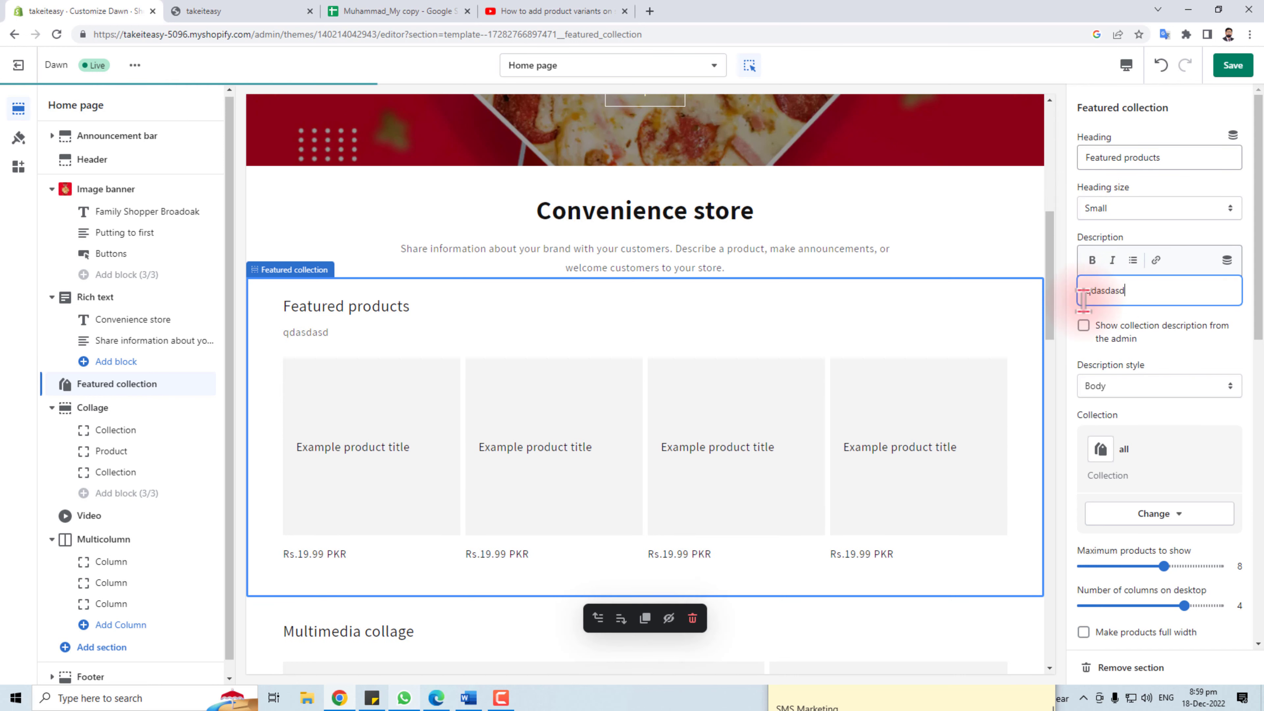
triple_click(1159, 293)
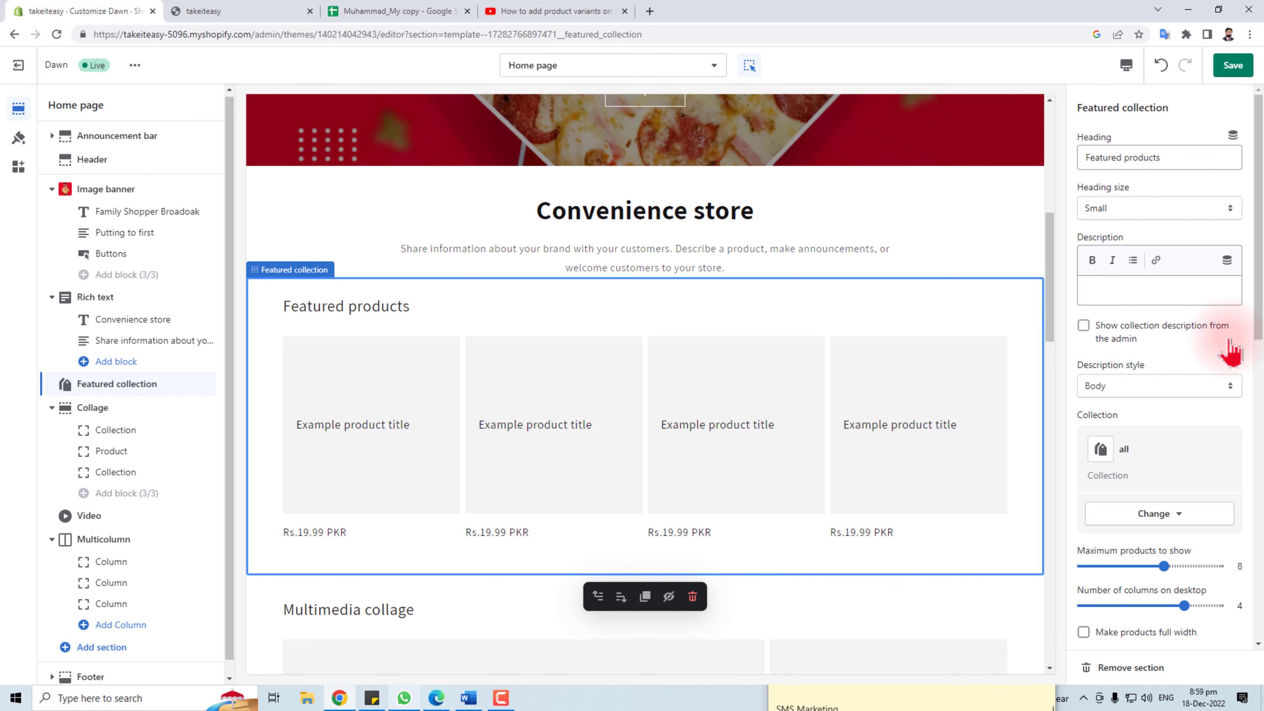
left_click(1156, 385)
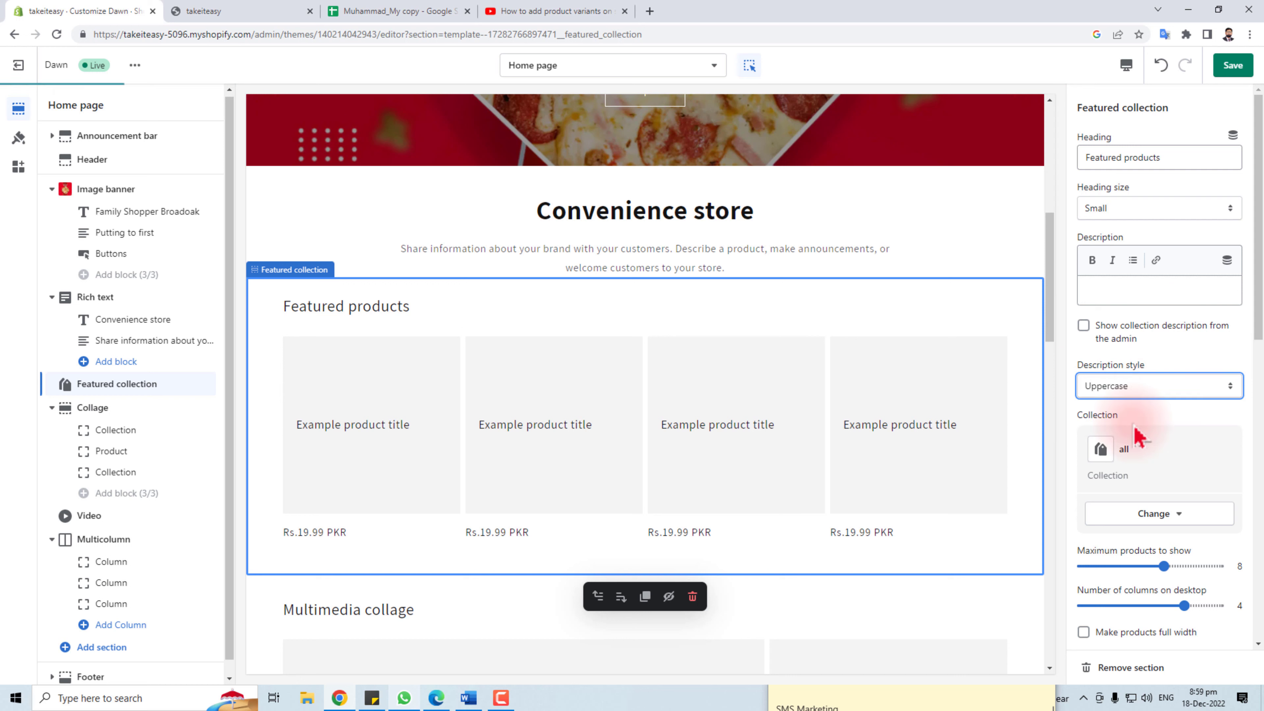
left_click(1150, 391)
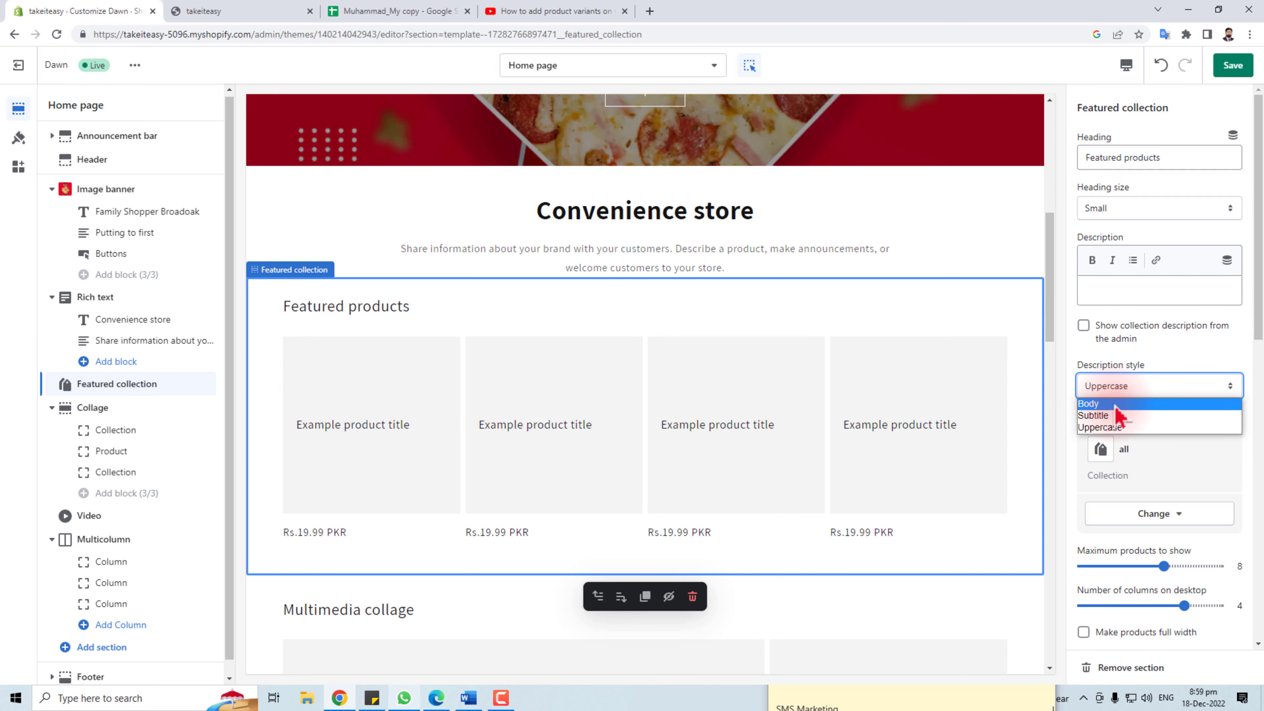
left_click(1114, 406)
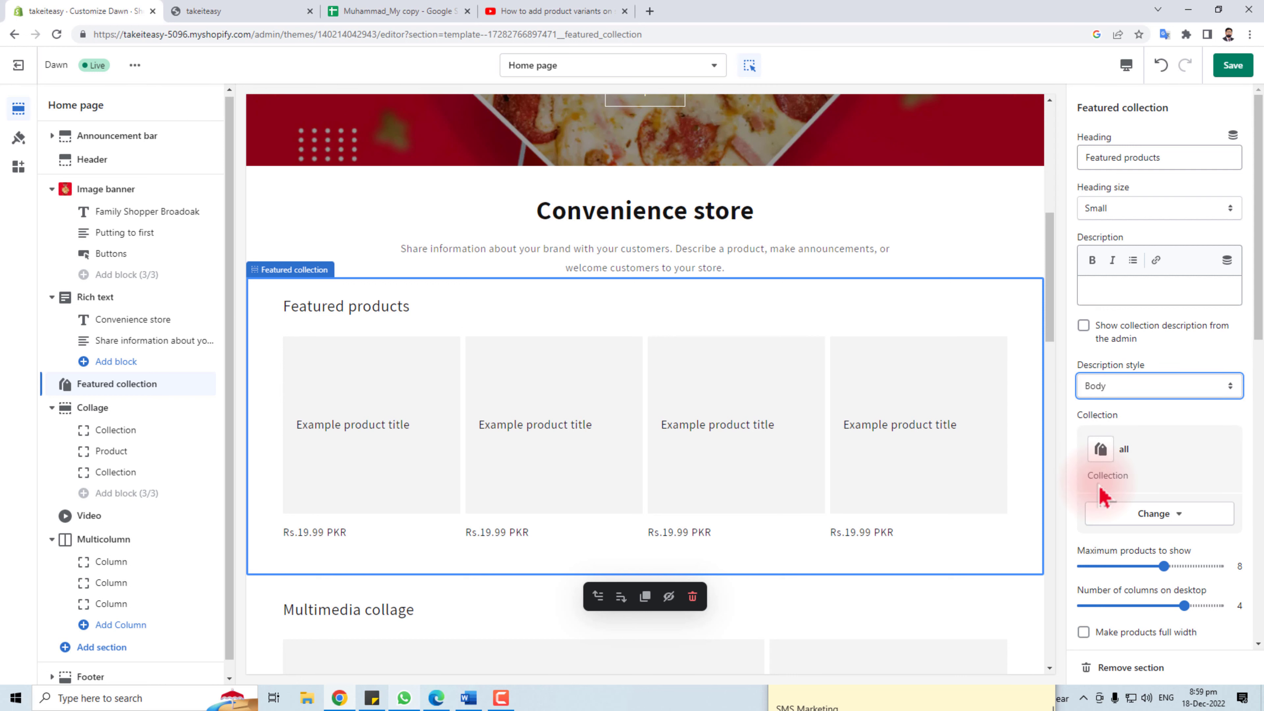
left_click(1112, 459)
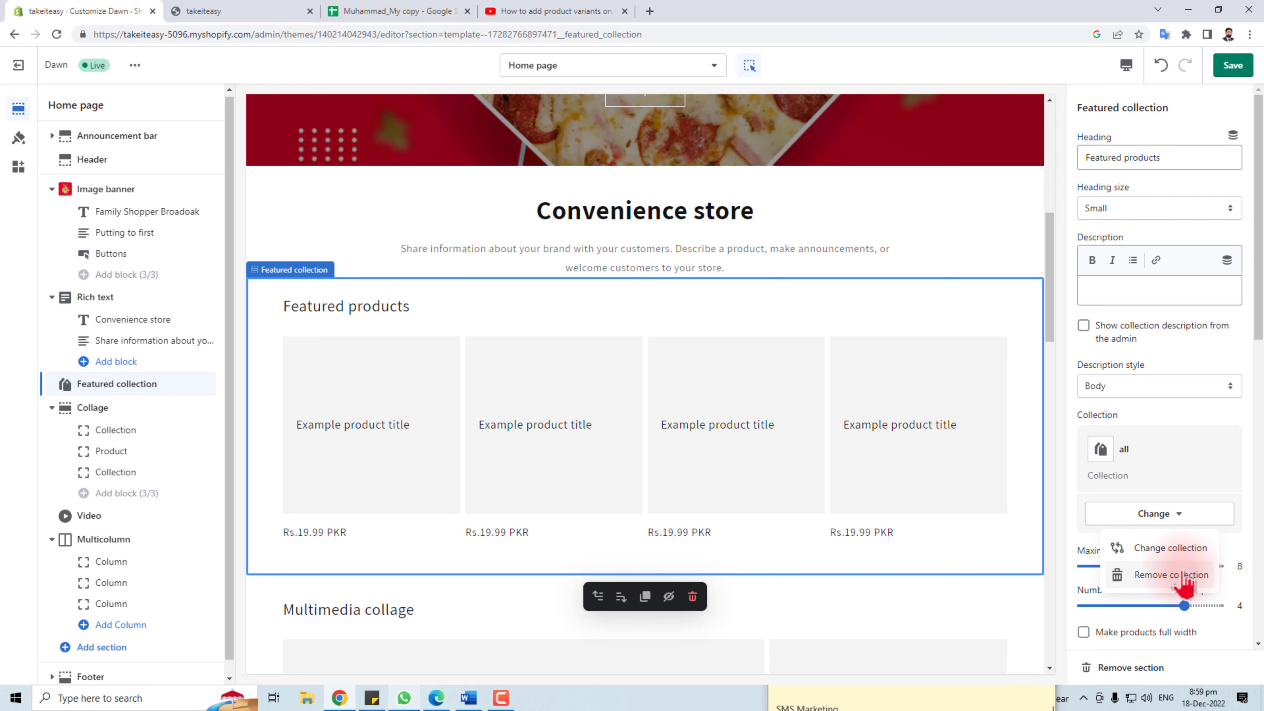
left_click(1219, 472)
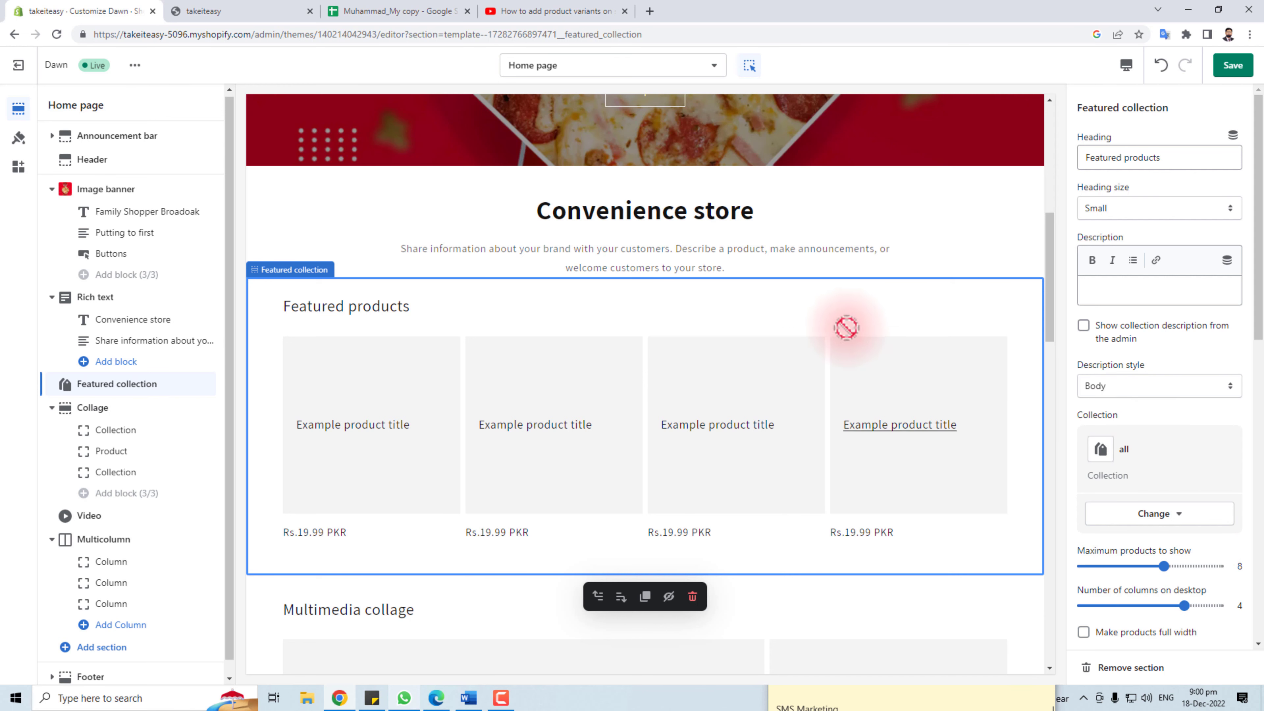
Step: Keep Background 1, set the View all style to Outline button, and bottom padding to 32px
scroll(781, 512, "down", 5)
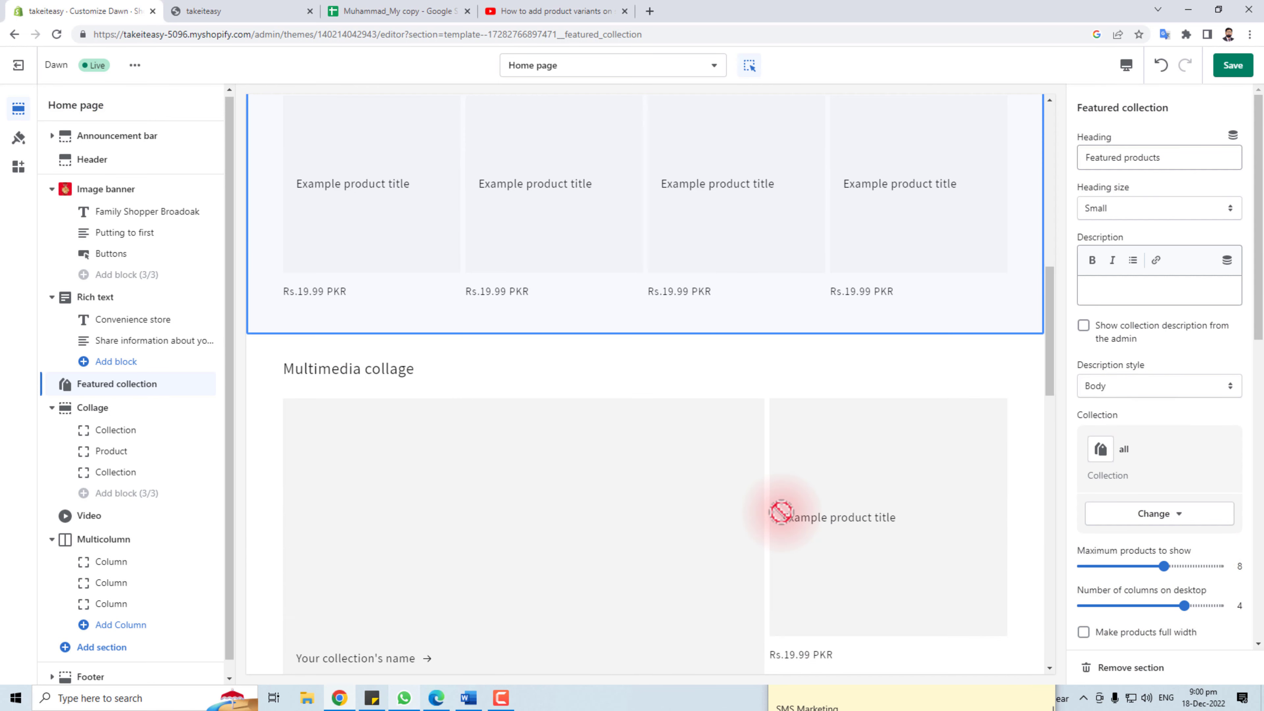
scroll(618, 393, "up", 5)
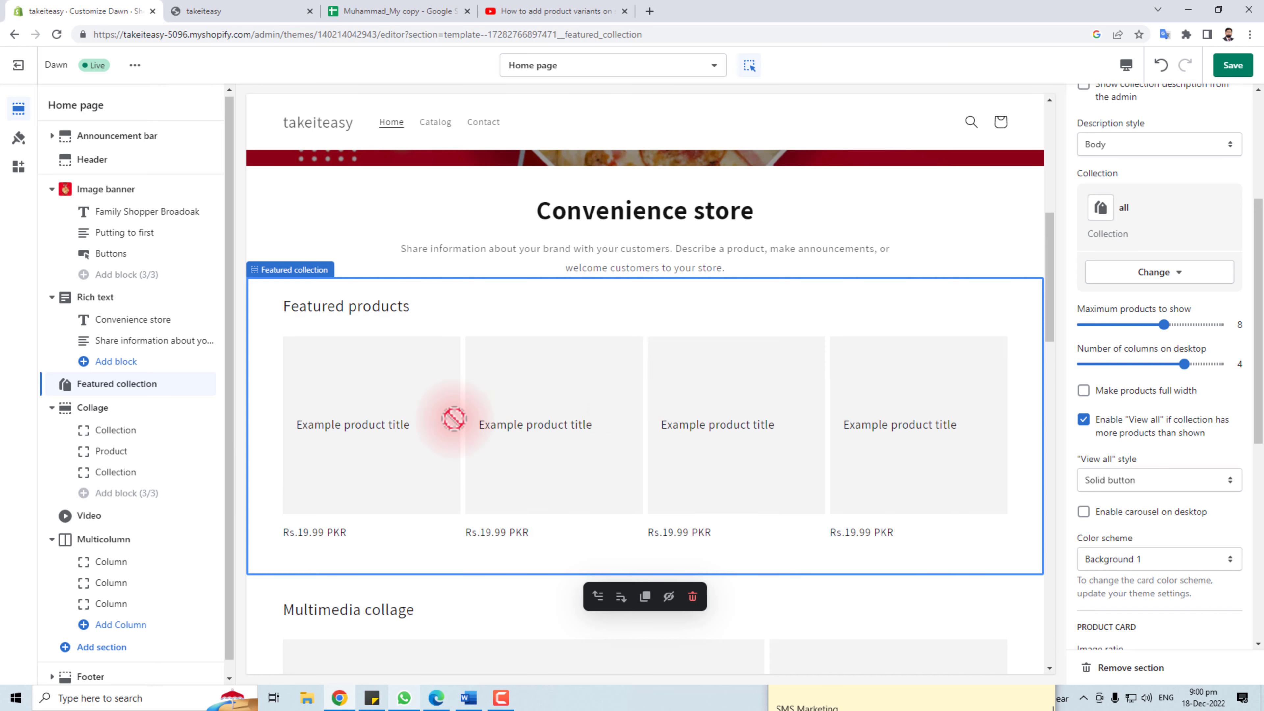
scroll(1241, 565, "down", 8)
scroll(1233, 446, "up", 9)
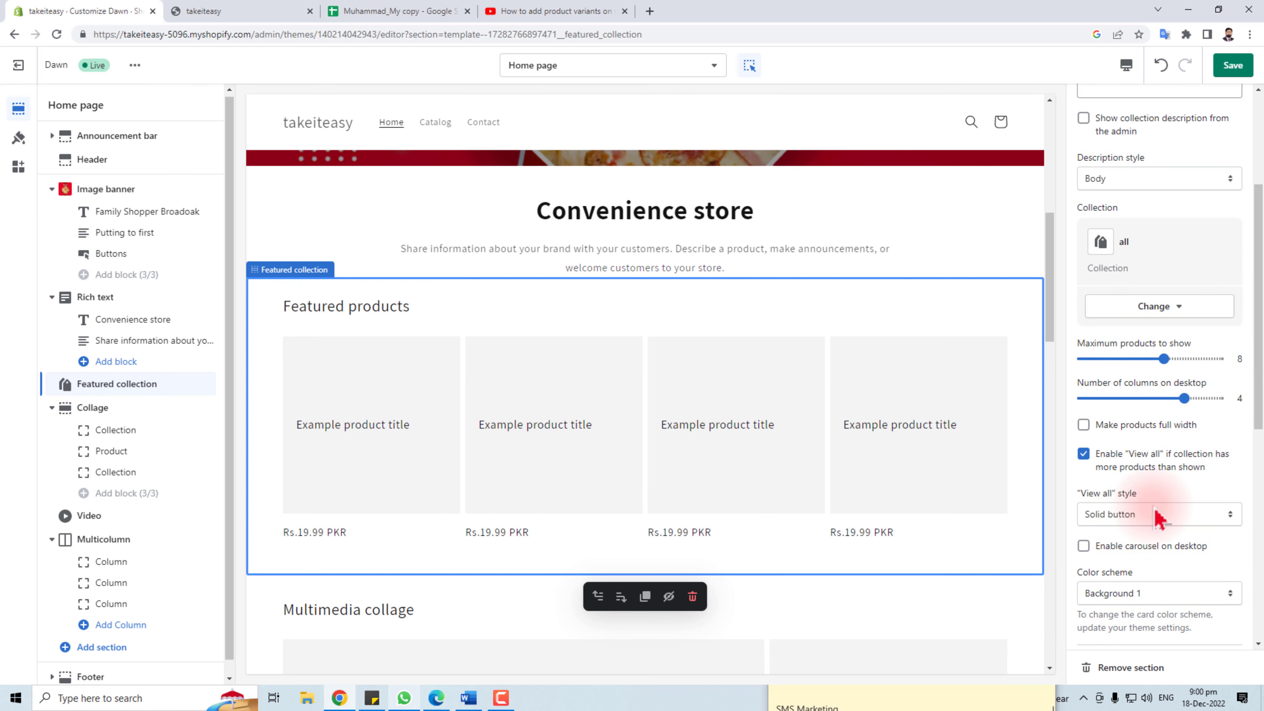
left_click(1169, 595)
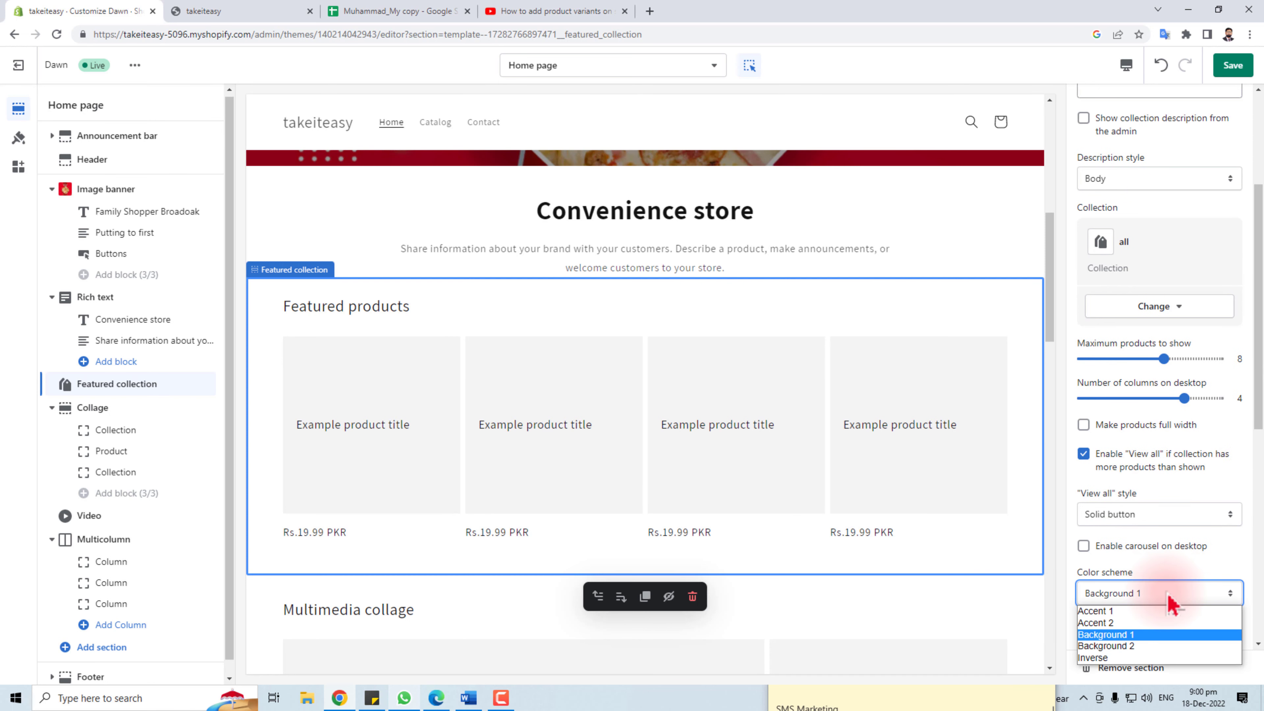
left_click(1169, 601)
left_click(1135, 521)
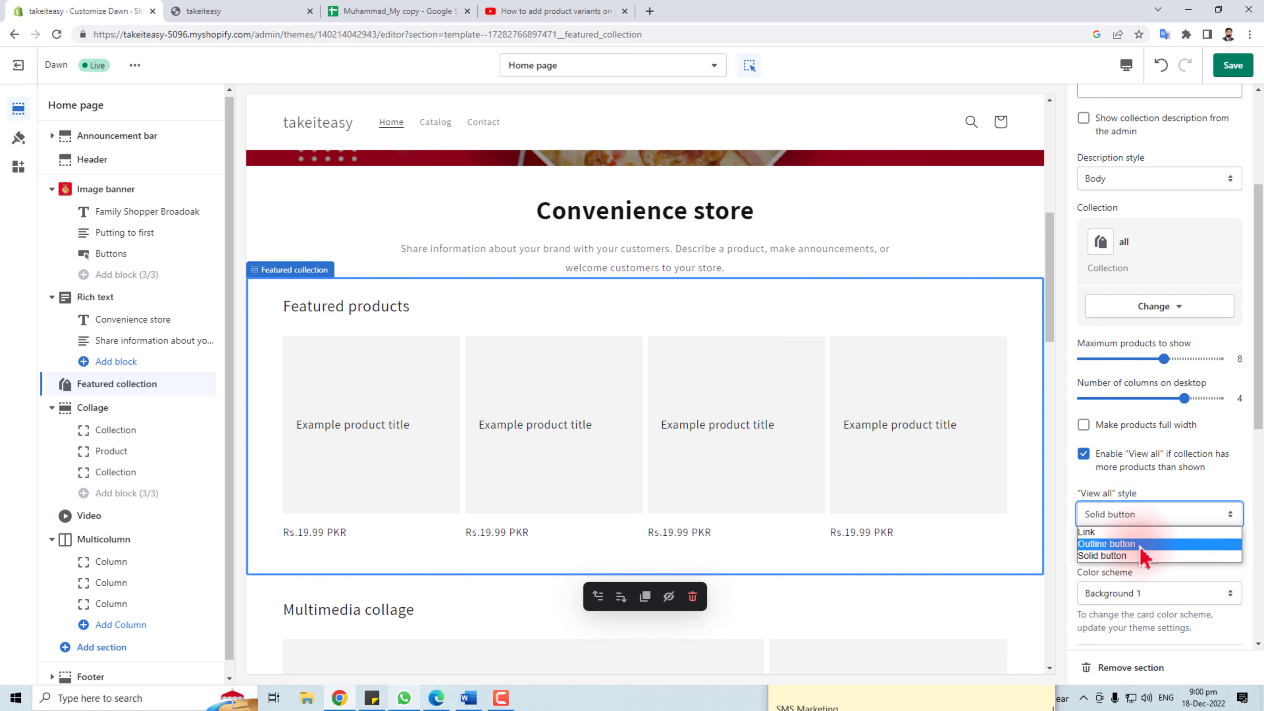
left_click(1143, 556)
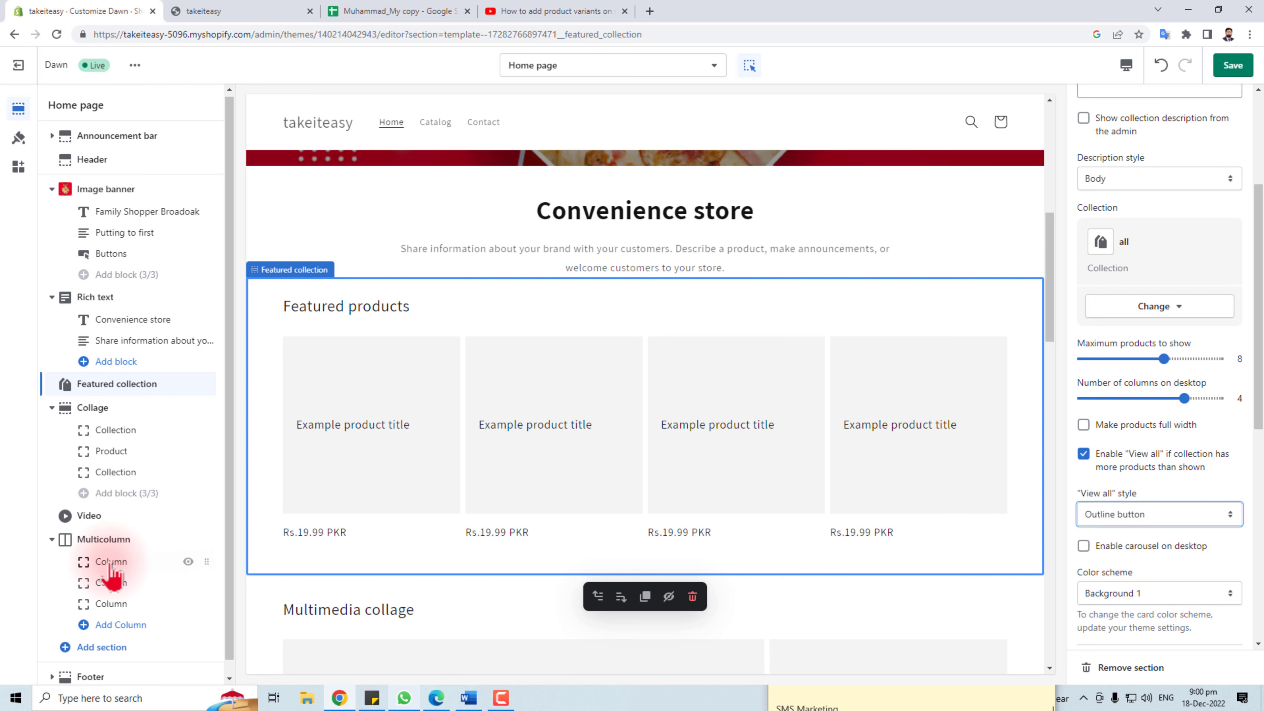
scroll(1125, 592, "down", 10)
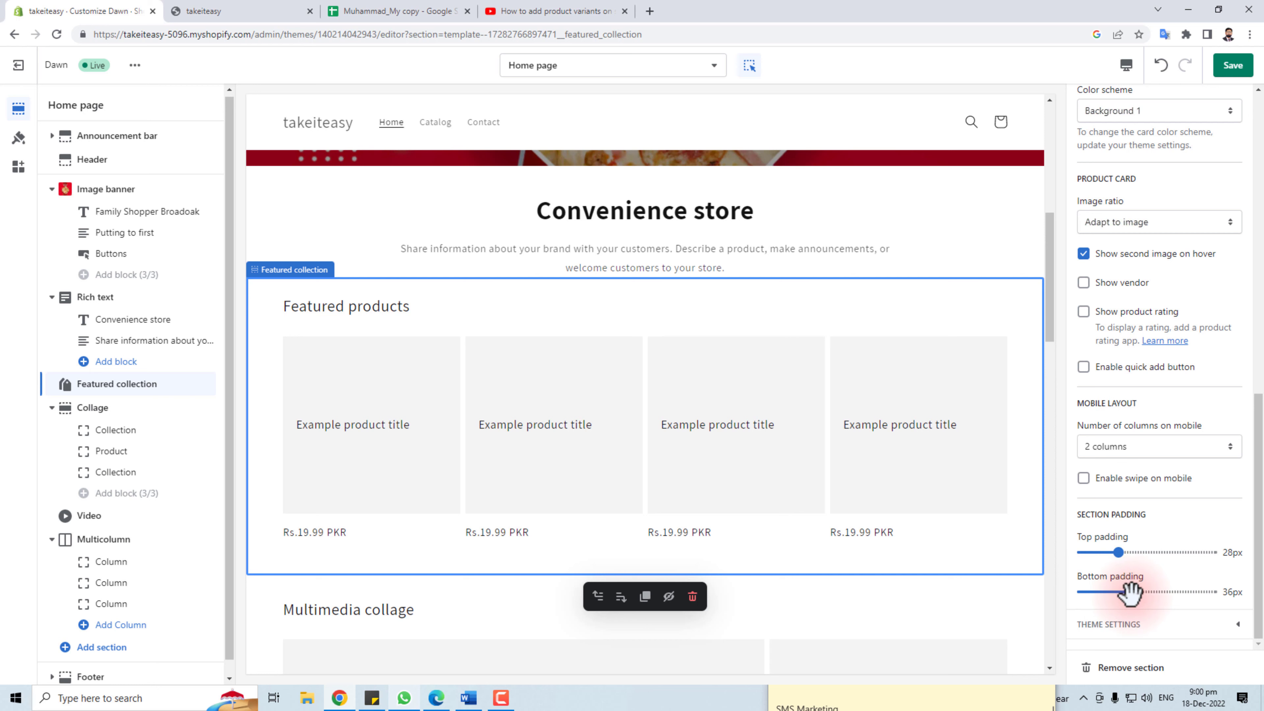
mouse_move(1129, 592)
left_mouse_down()
mouse_move(1173, 592)
mouse_move(1124, 593)
left_mouse_up()
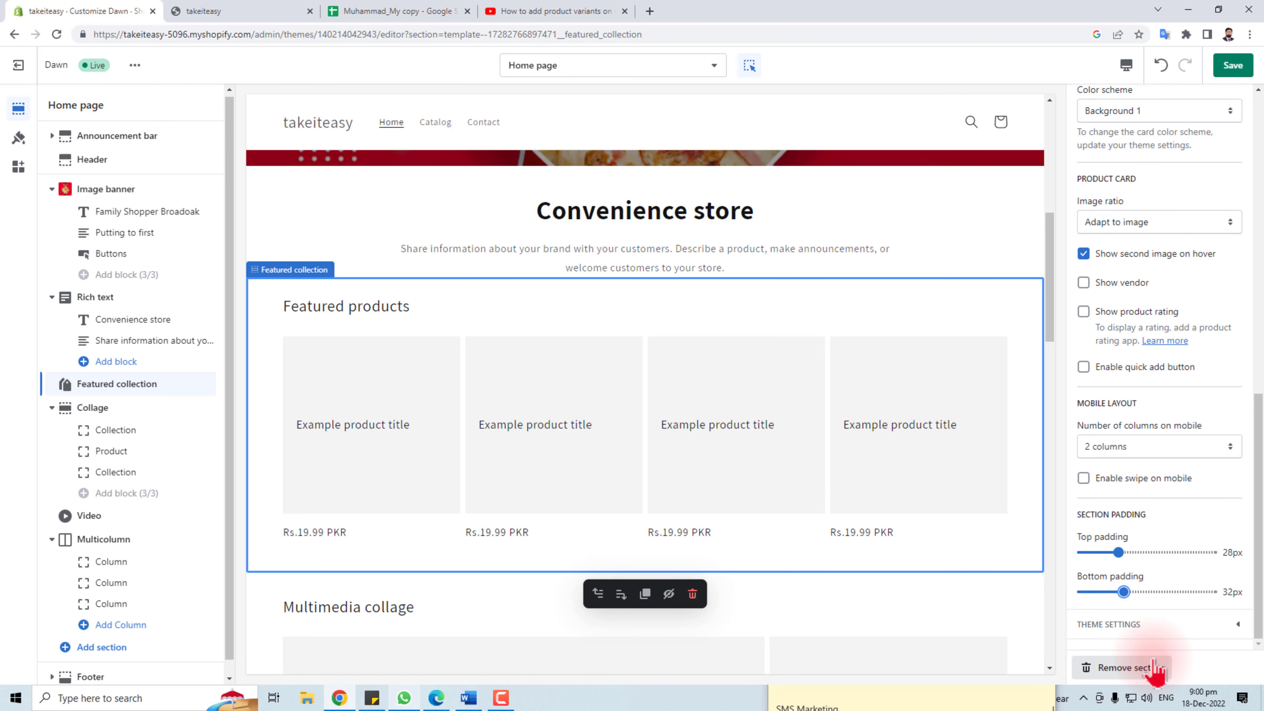
scroll(438, 498, "down", 6)
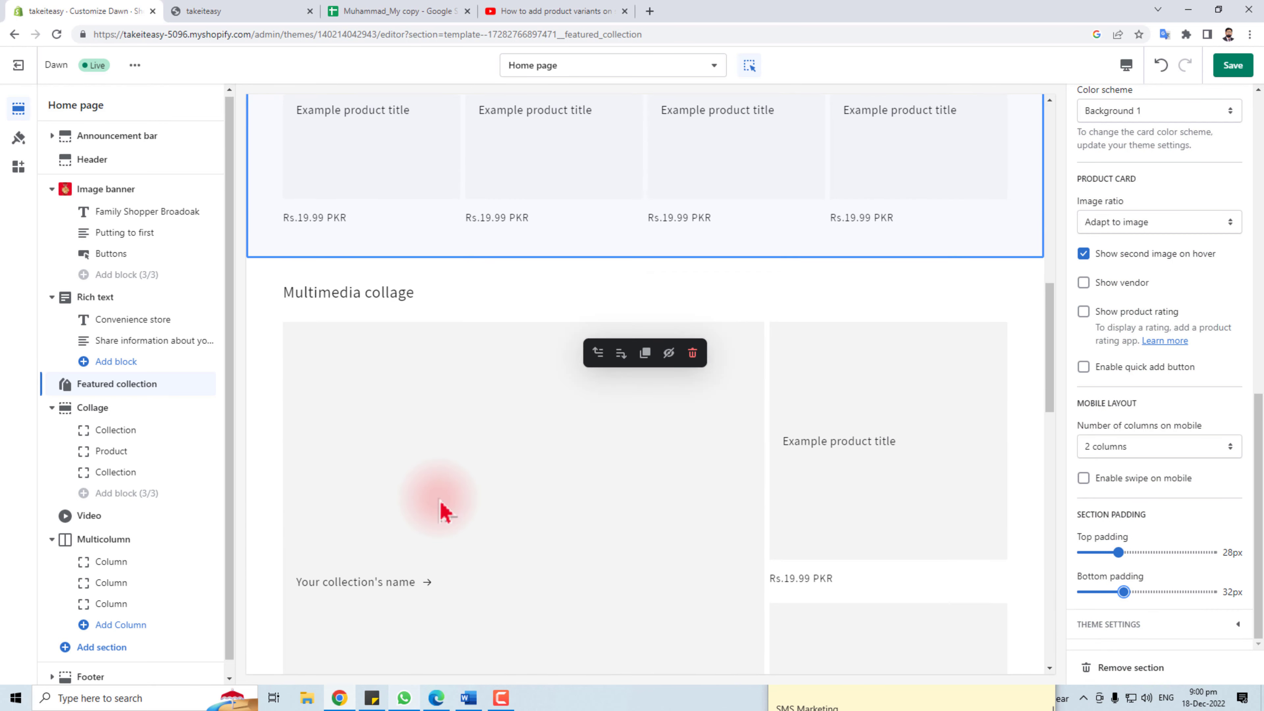
scroll(443, 511, "down", 4)
Step: Open the first collage Collection tile's picker and start a new collection in another tab
left_click(544, 367)
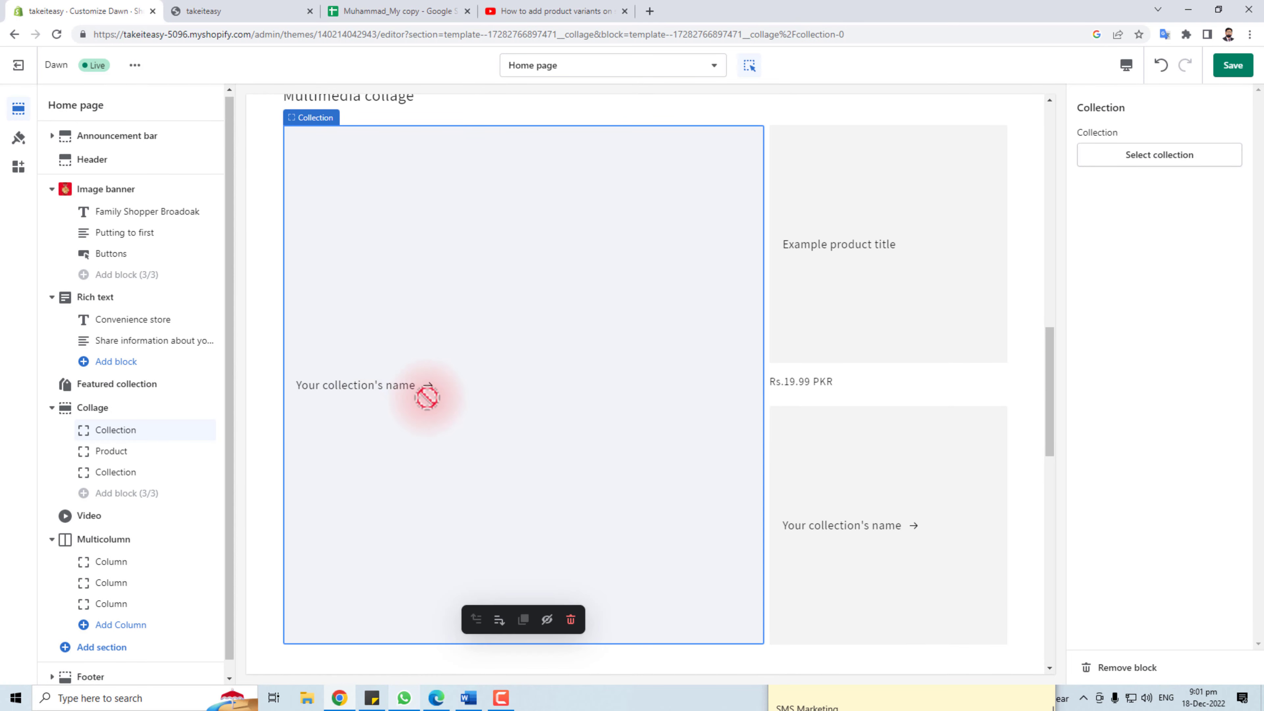
left_click(1190, 158)
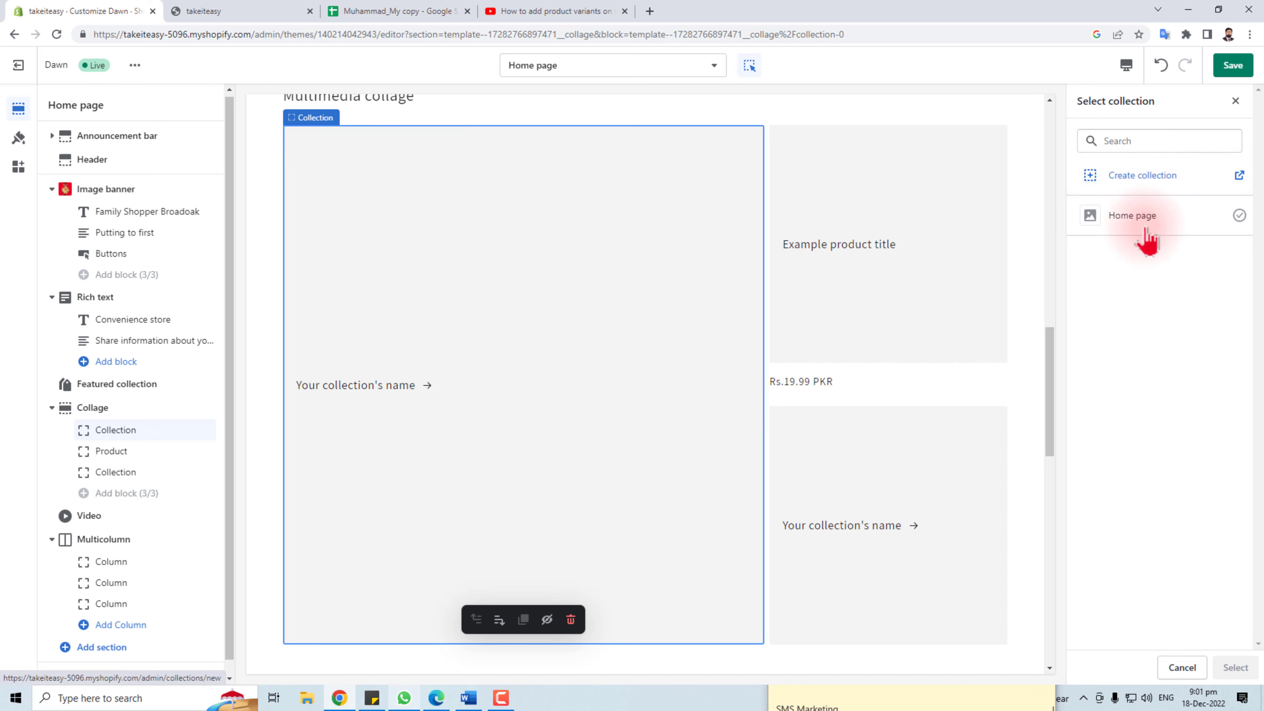
left_click(1239, 179)
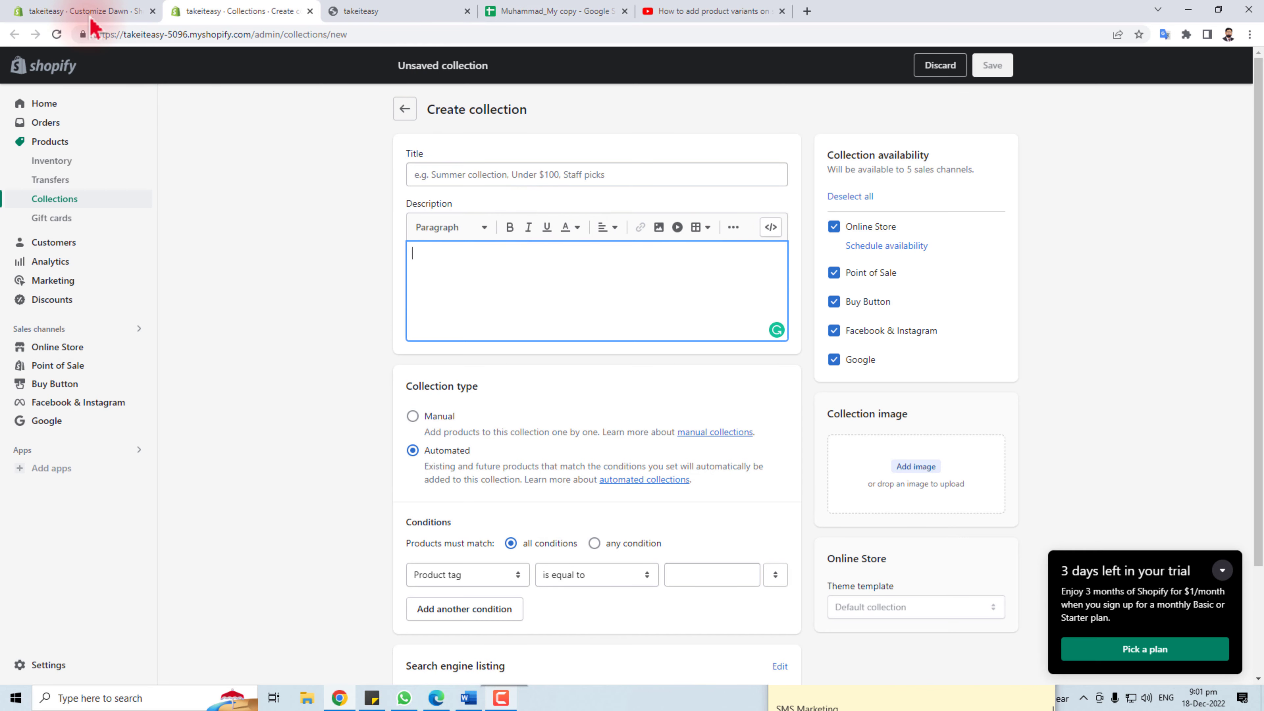
left_click(67, 20)
Step: Open the collage Product tile's picker and close it with no product chosen
left_click(877, 252)
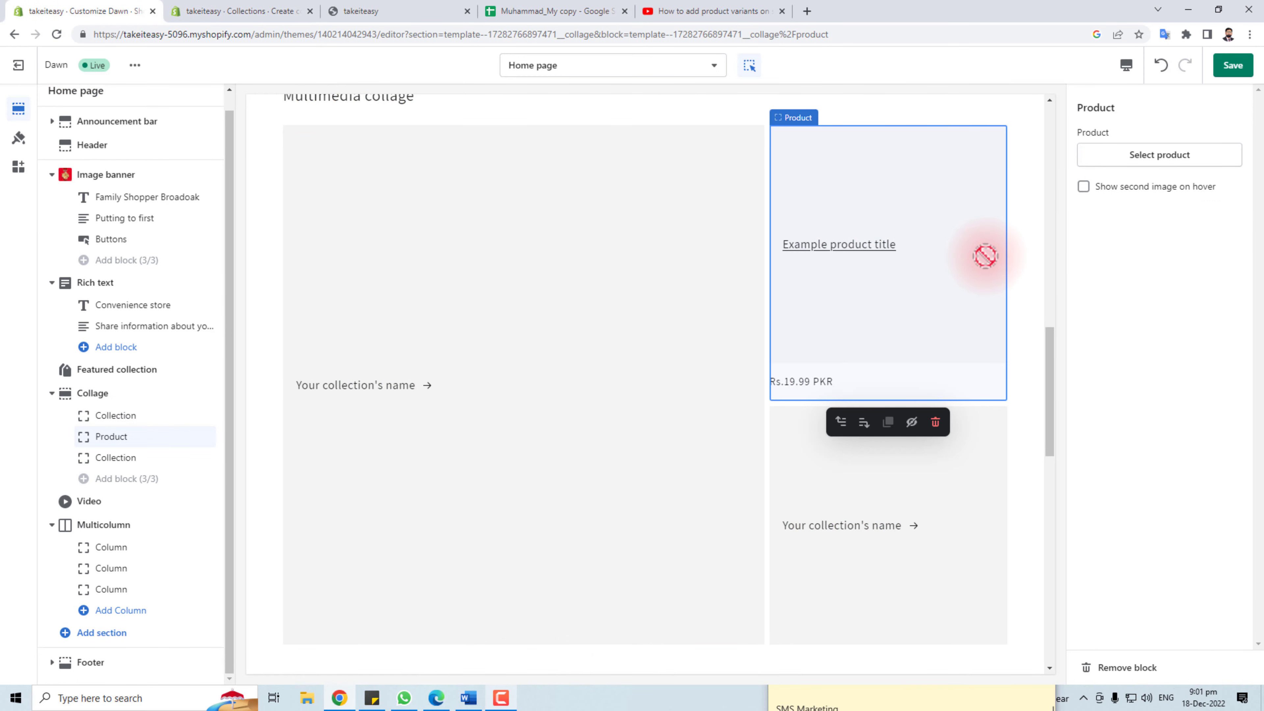
left_click(1165, 158)
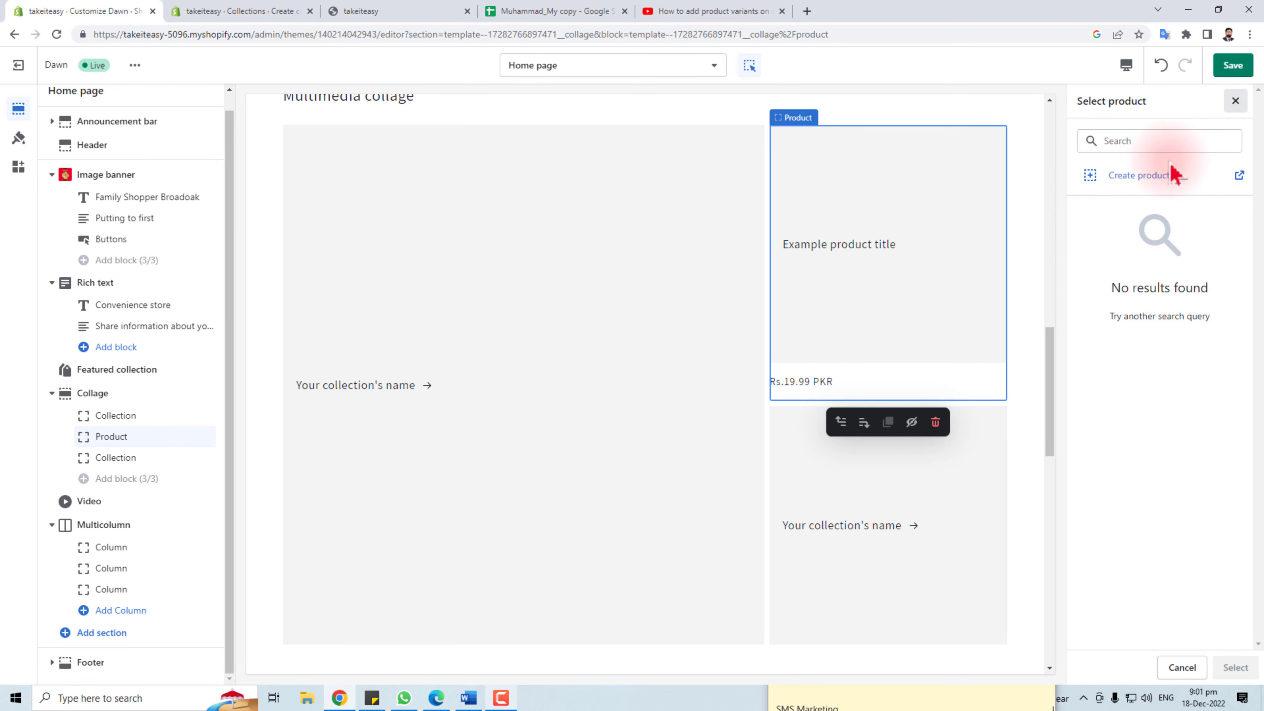
left_click(1237, 102)
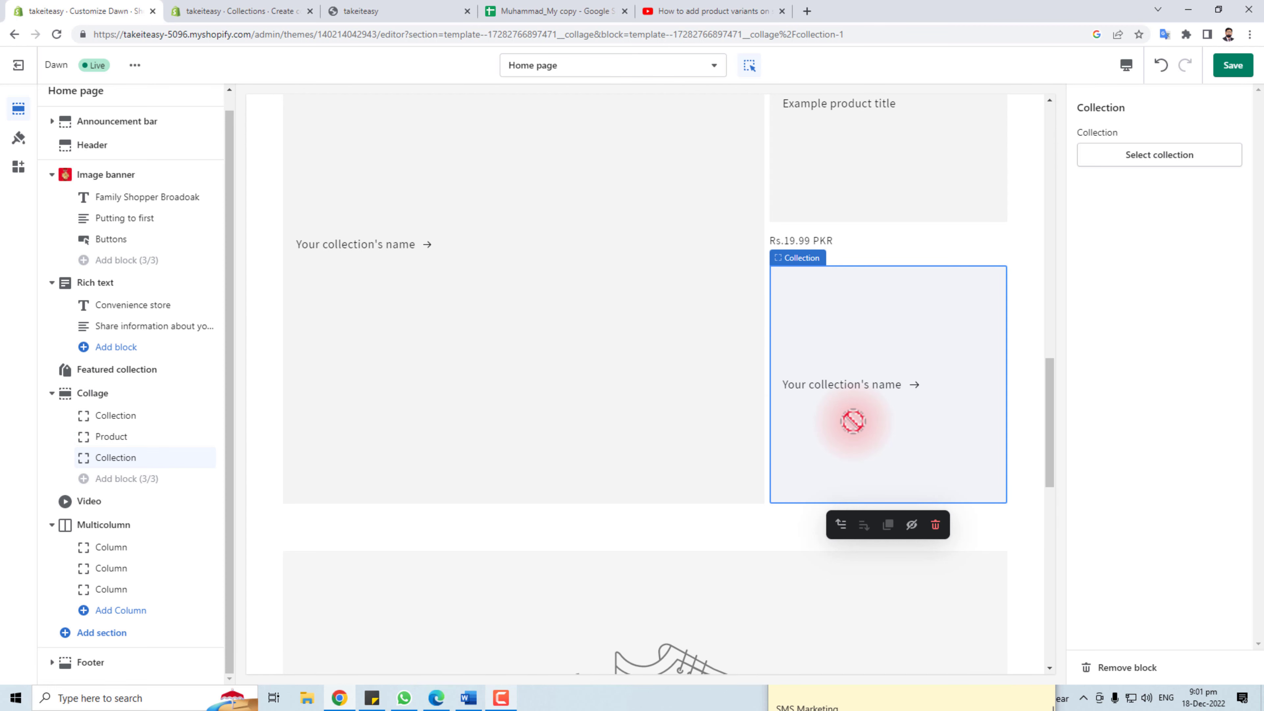
scroll(854, 421, "down", 5)
Step: Play the Video section's sample video and select its video URL
left_click(729, 320)
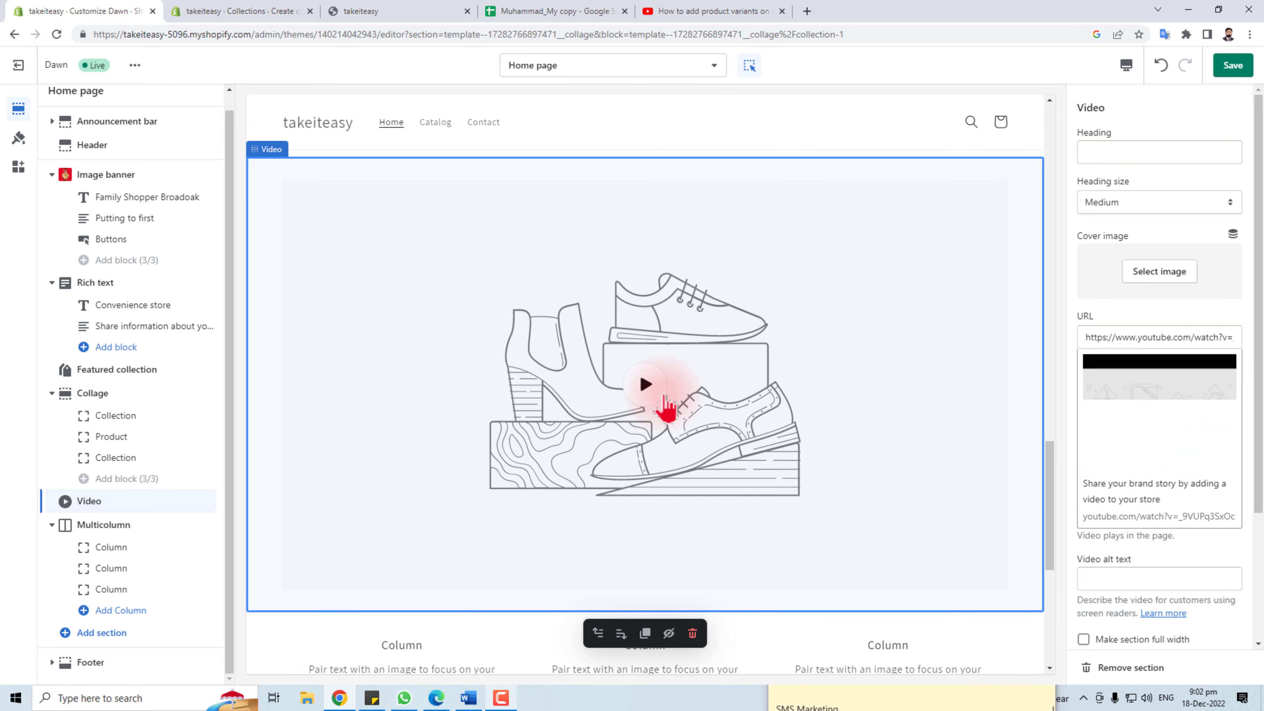
left_click(665, 396)
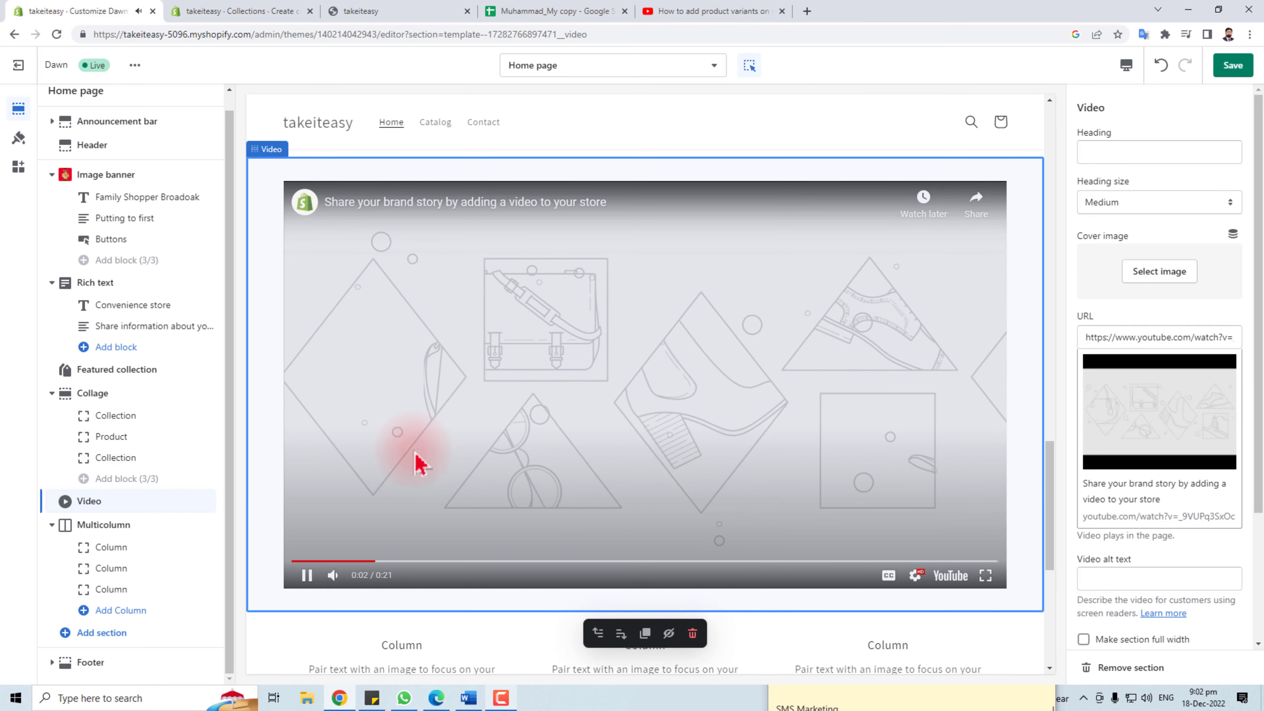
triple_click(1150, 338)
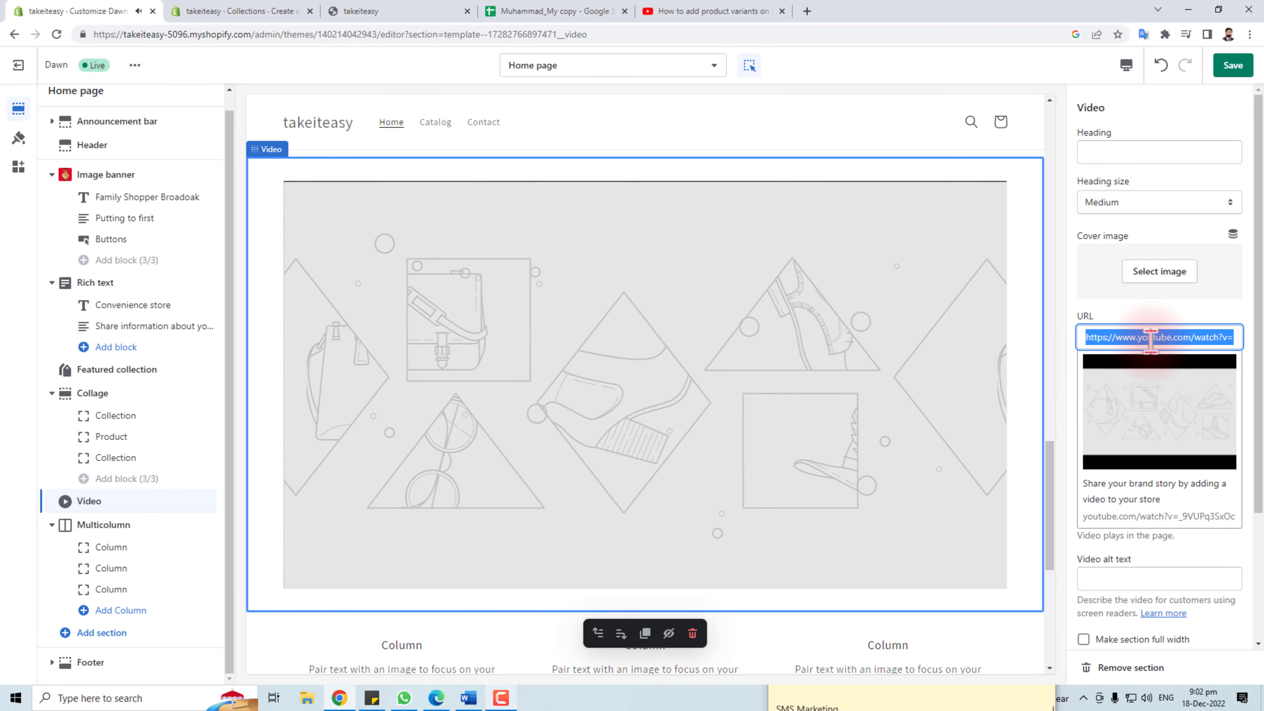
left_click(1135, 337)
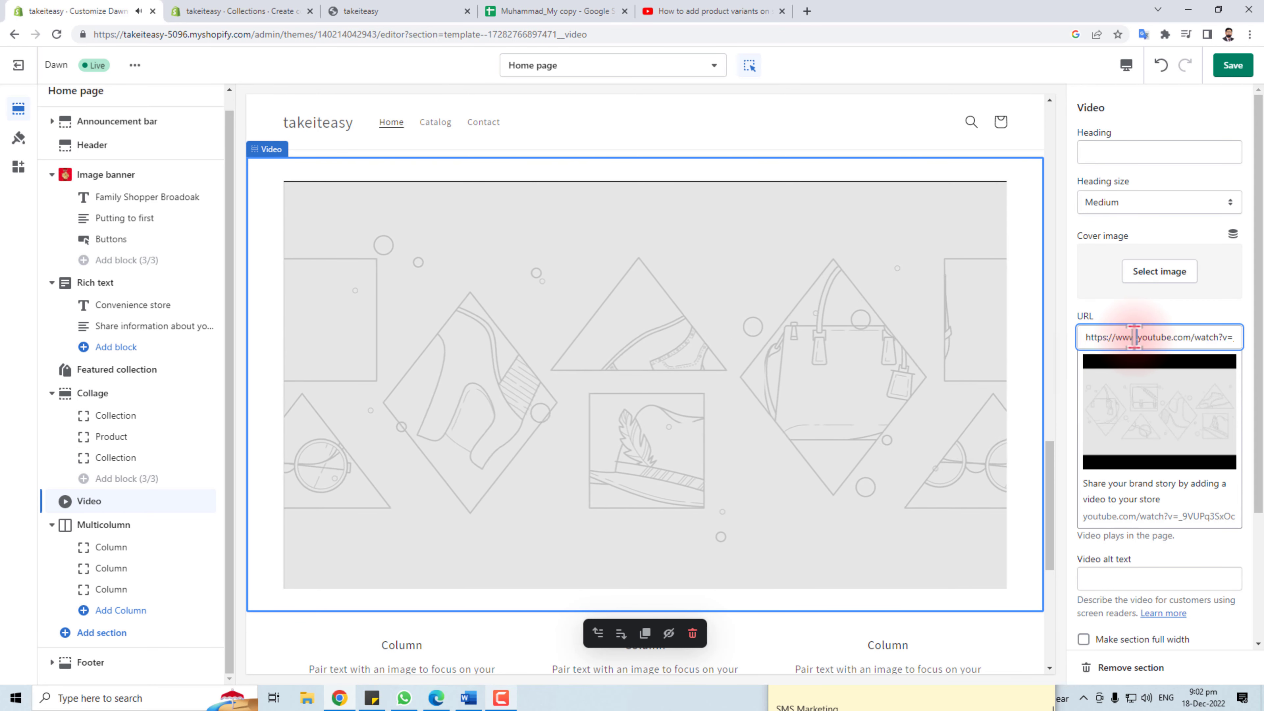
triple_click(1135, 337)
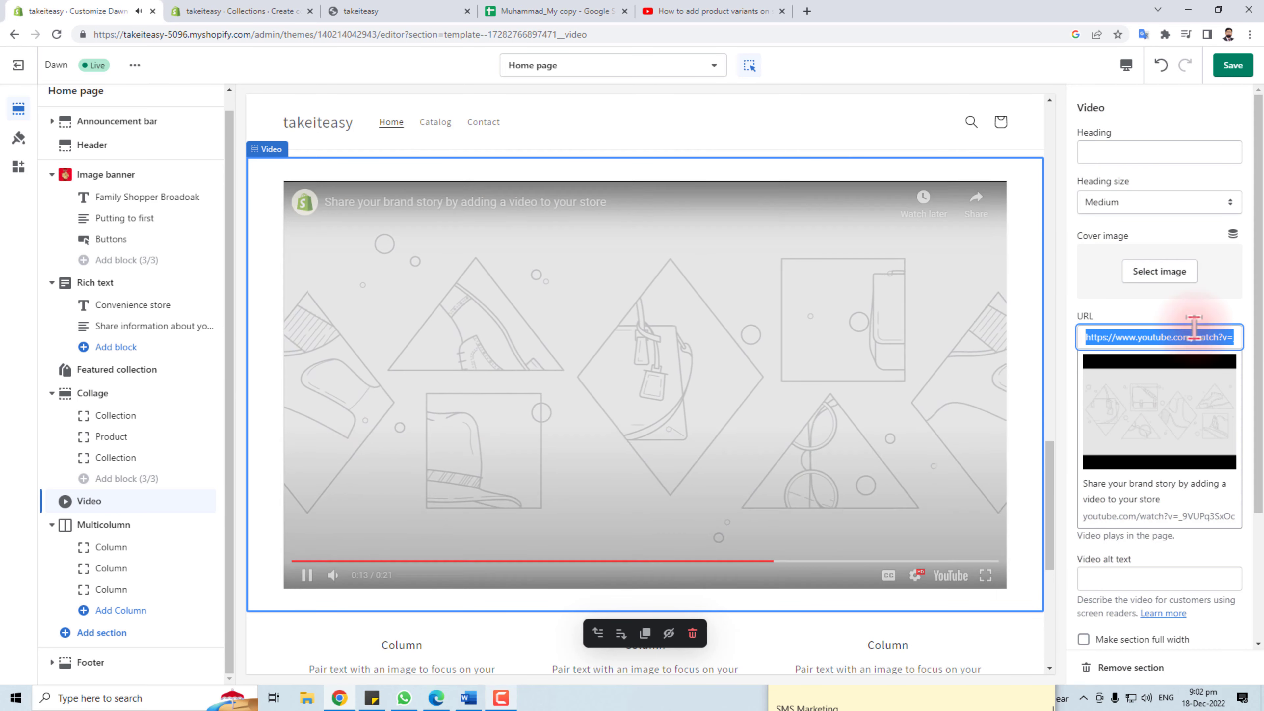
Step: Try the pizza image as the video cover, then close the picker without applying it
left_click(1153, 271)
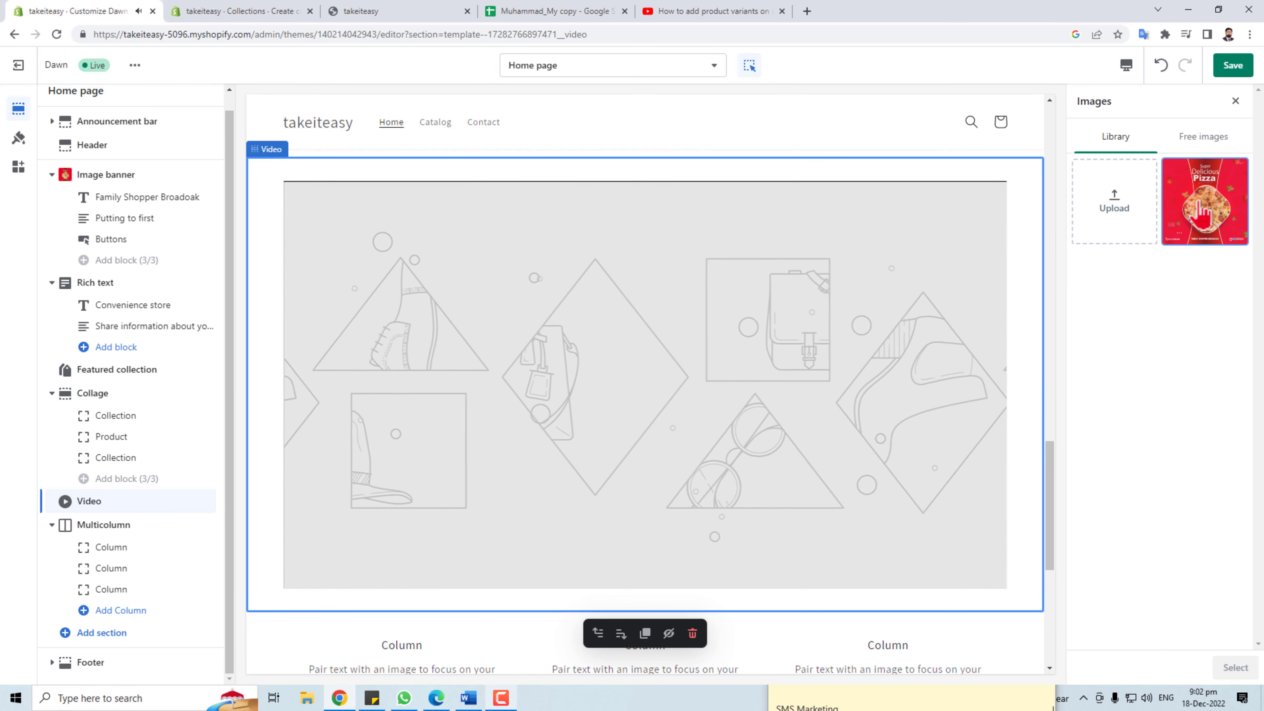
left_click(1204, 214)
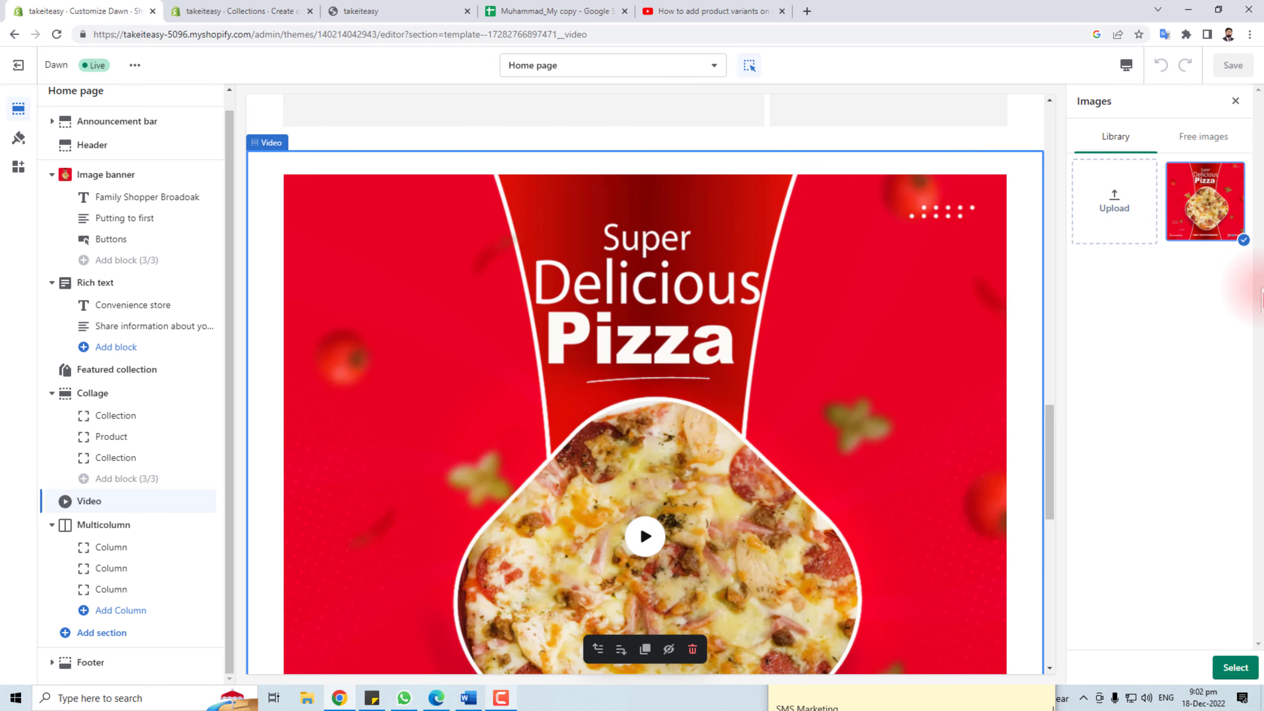
left_click(1236, 101)
scroll(1202, 508, "down", 3)
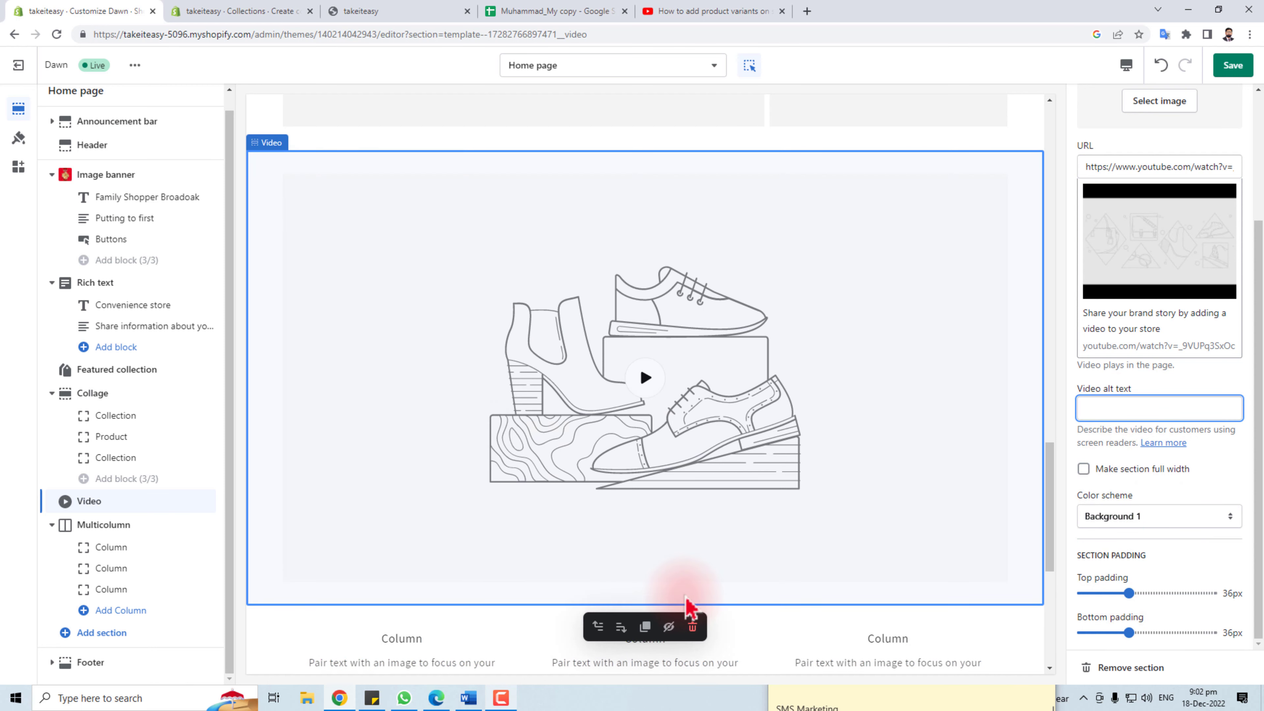
scroll(686, 536, "down", 5)
Step: Review the first, second and third Multicolumn column blocks
left_click(396, 476)
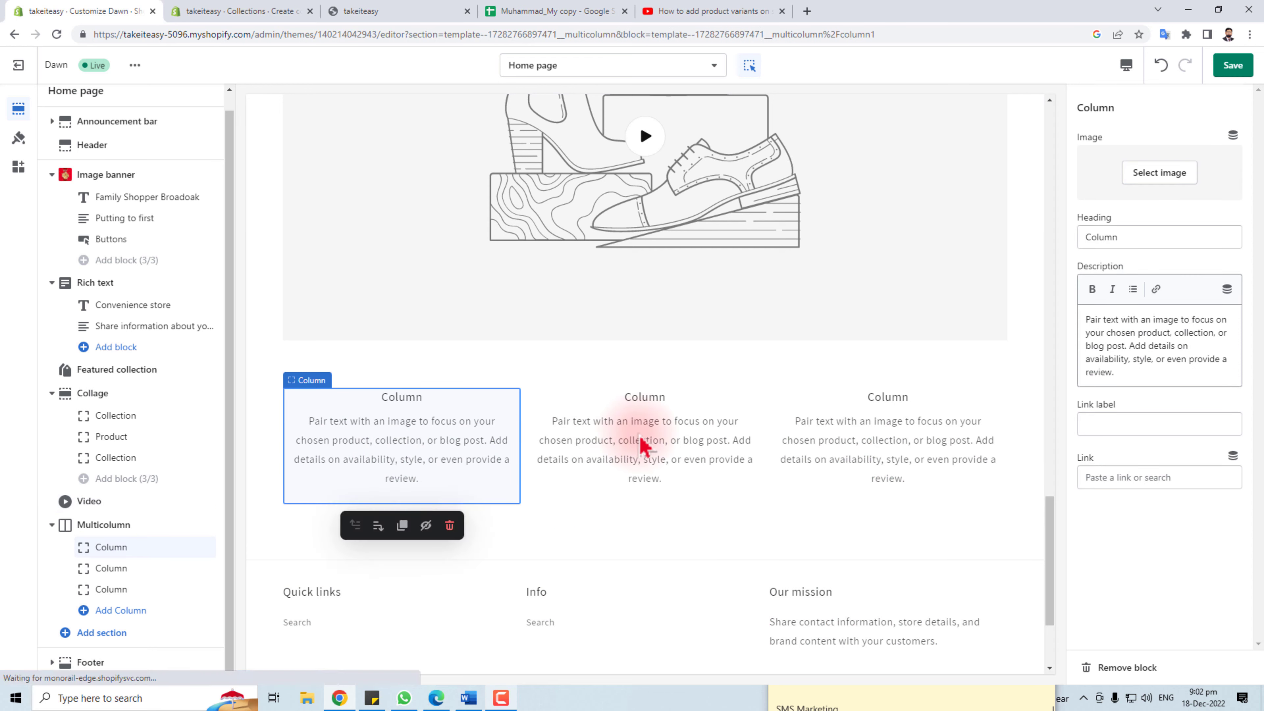
left_click(643, 441)
left_click(876, 454)
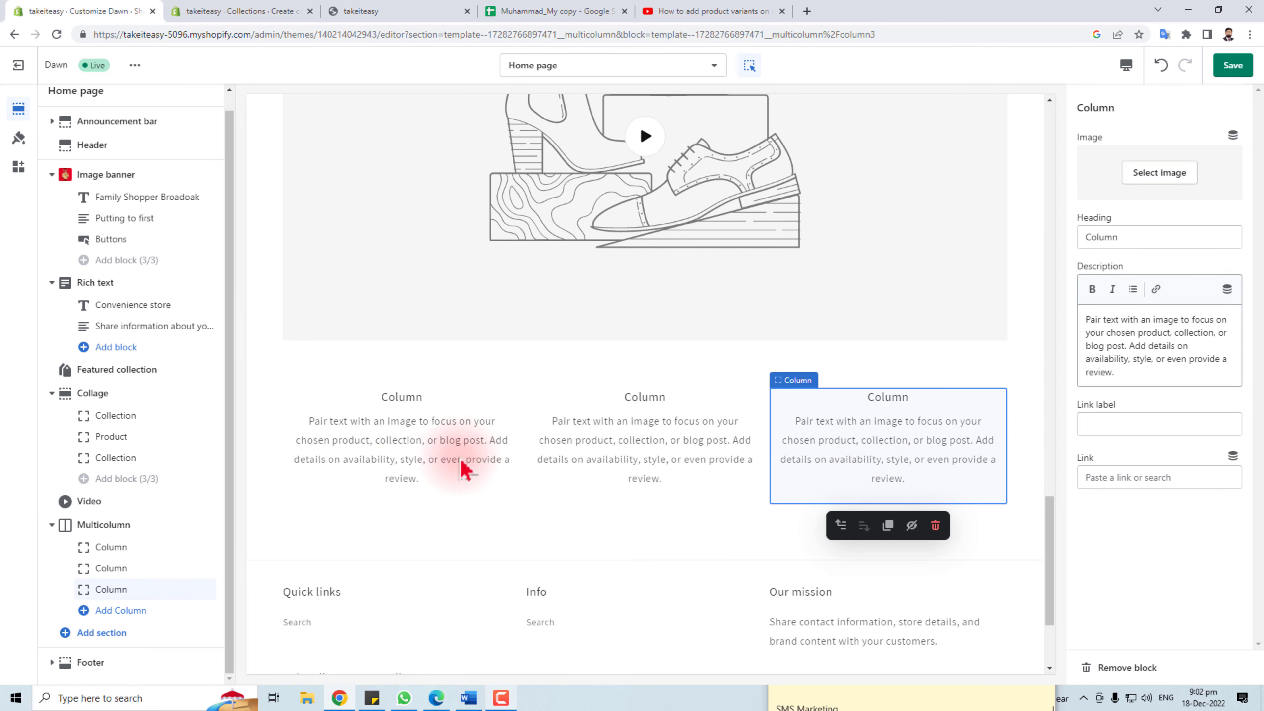
left_click(451, 451)
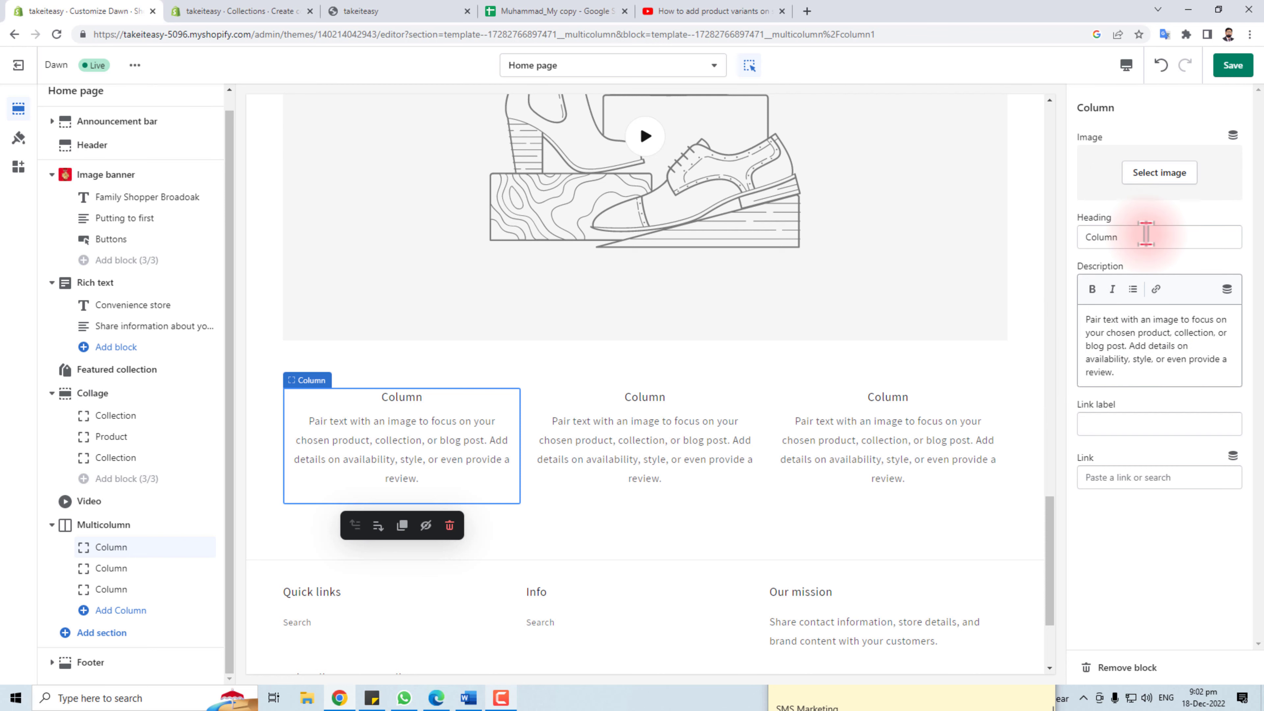
scroll(485, 503, "down", 3)
Step: Inspect the footer Quick links block, opening the Footer menu in a new tab, without changes
left_click(367, 471)
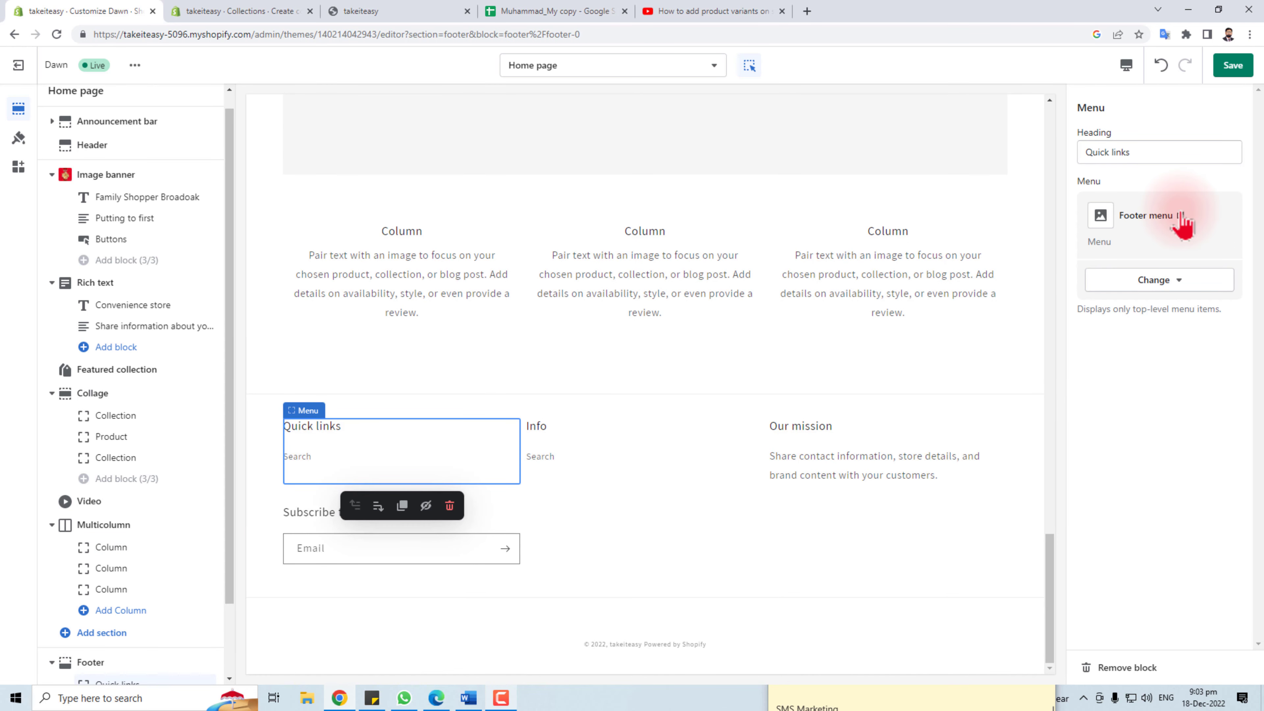
left_click(1177, 152)
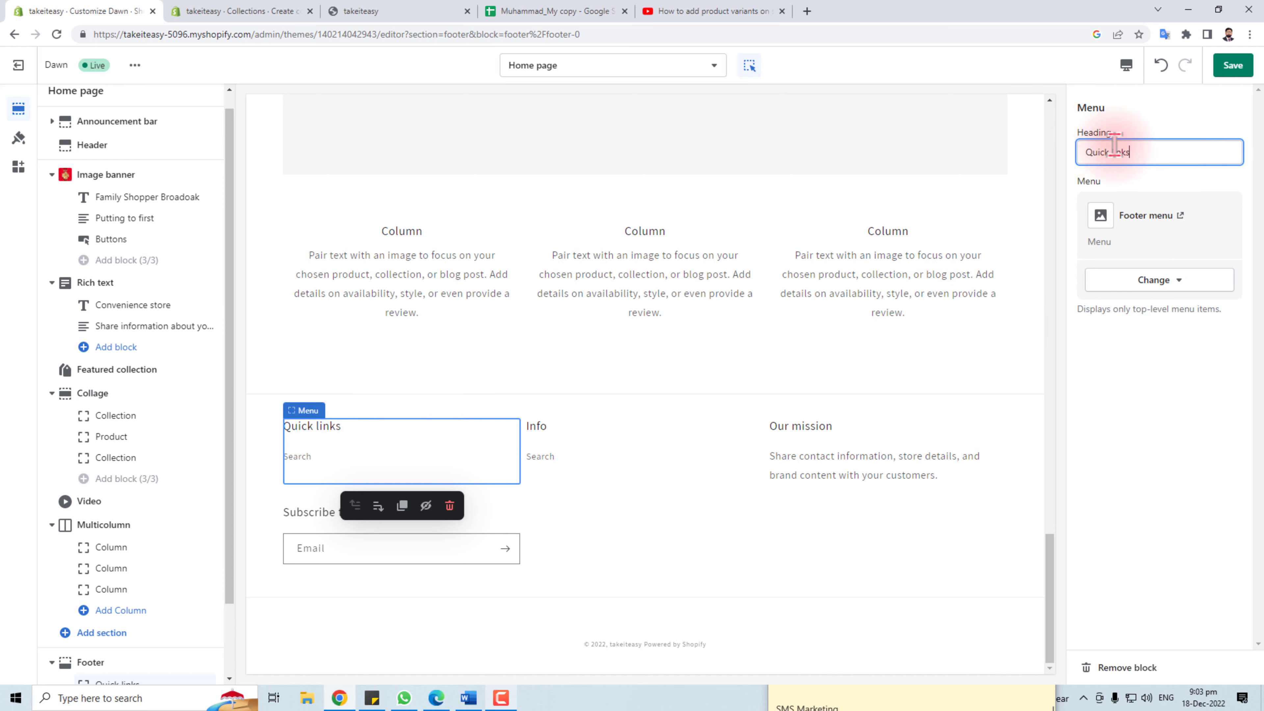
middle_click(1180, 215)
left_click(1193, 281)
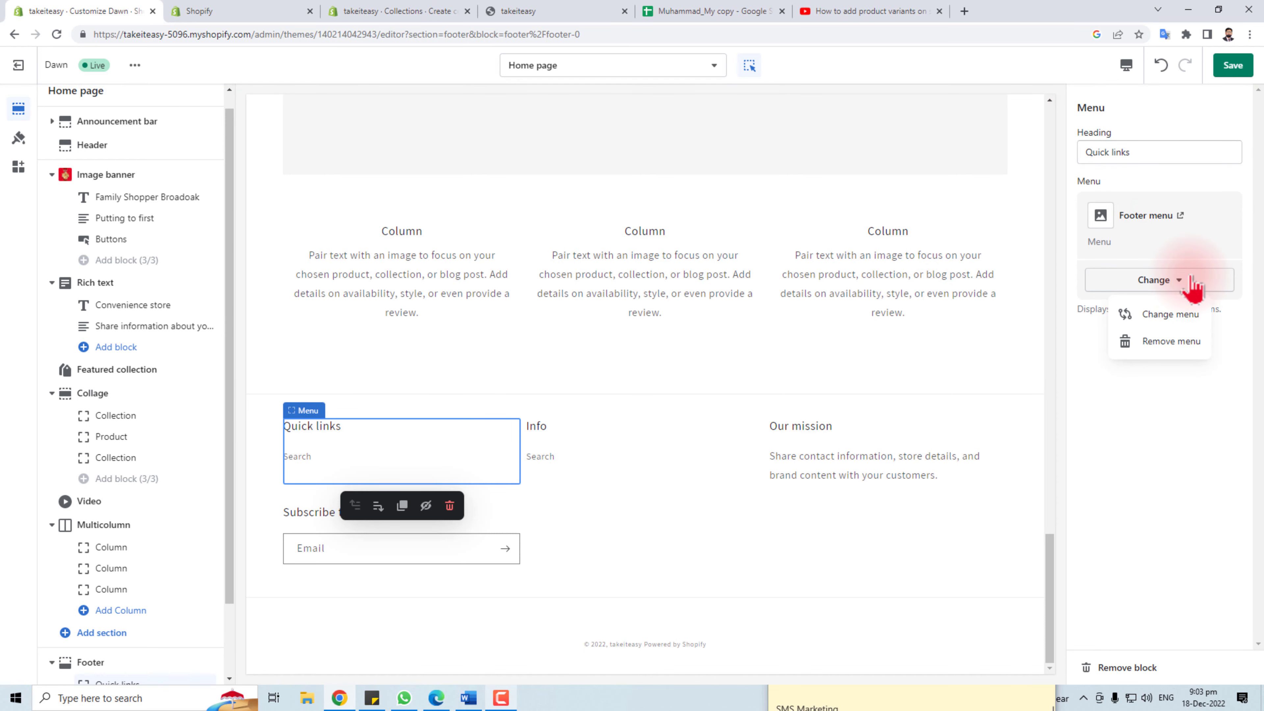
left_click(1179, 460)
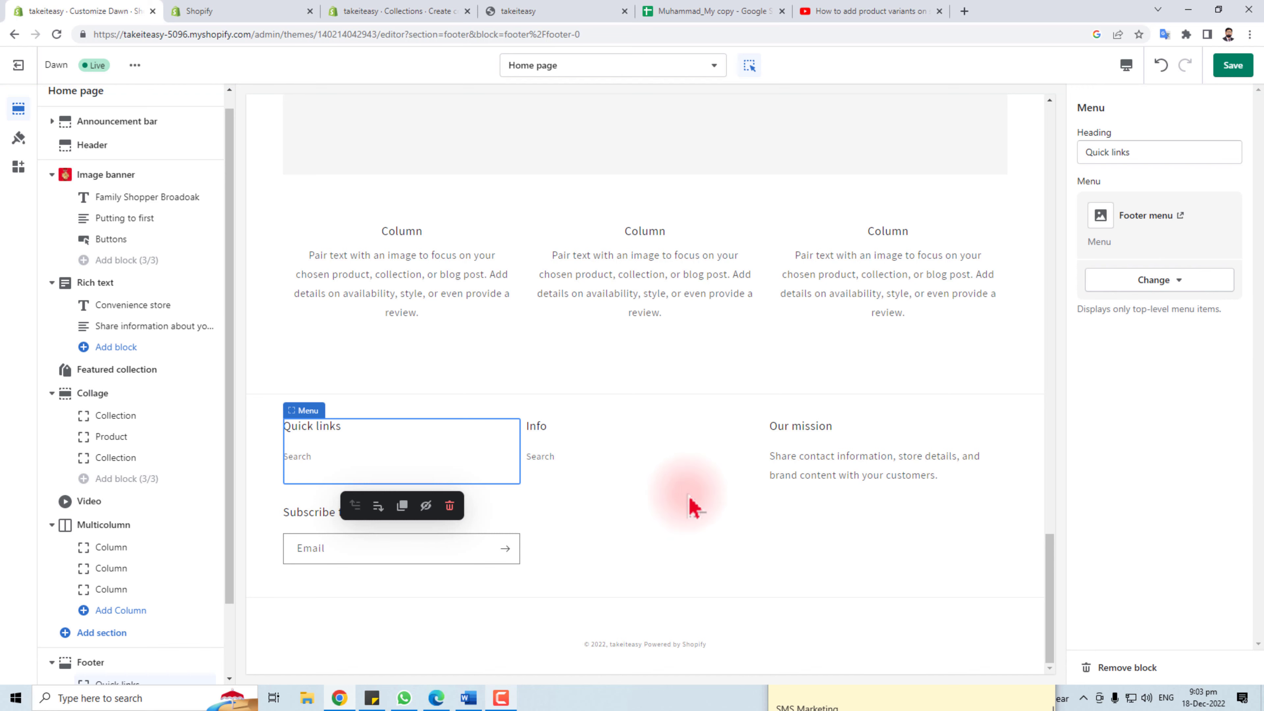
Step: Rename the footer Info menu heading to 'Search Product'
left_click(572, 479)
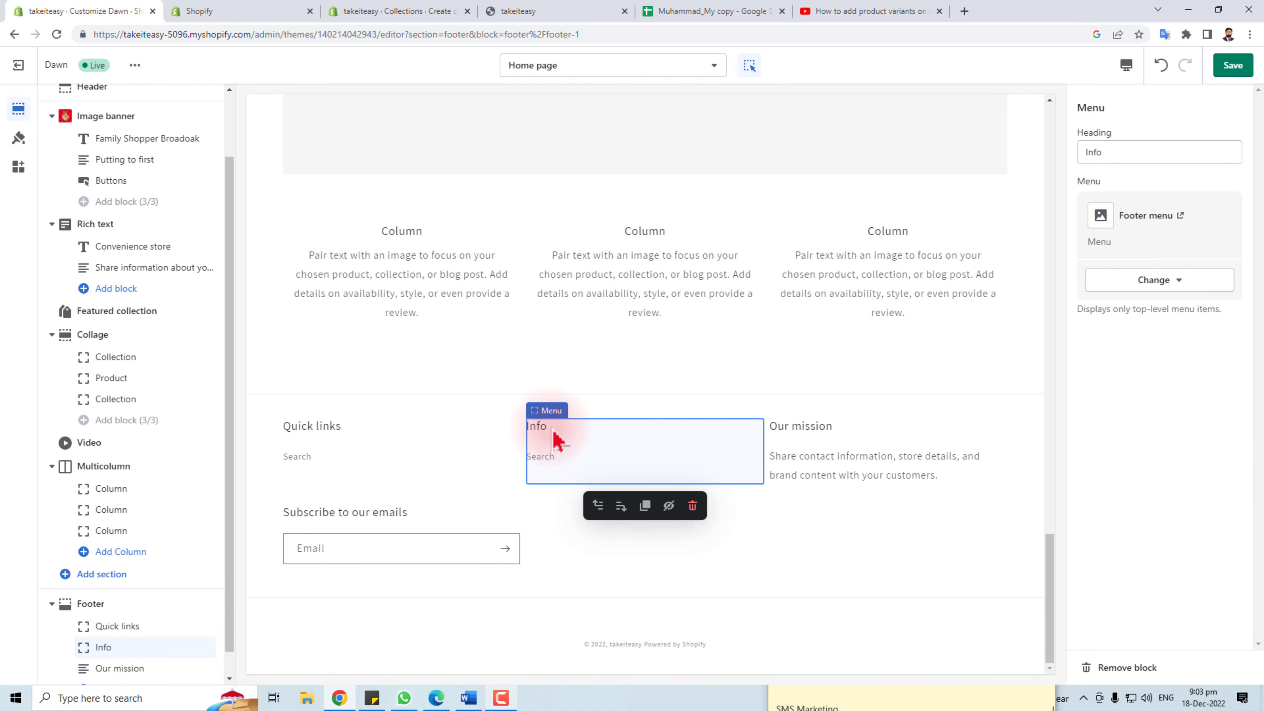
double_click(1115, 152)
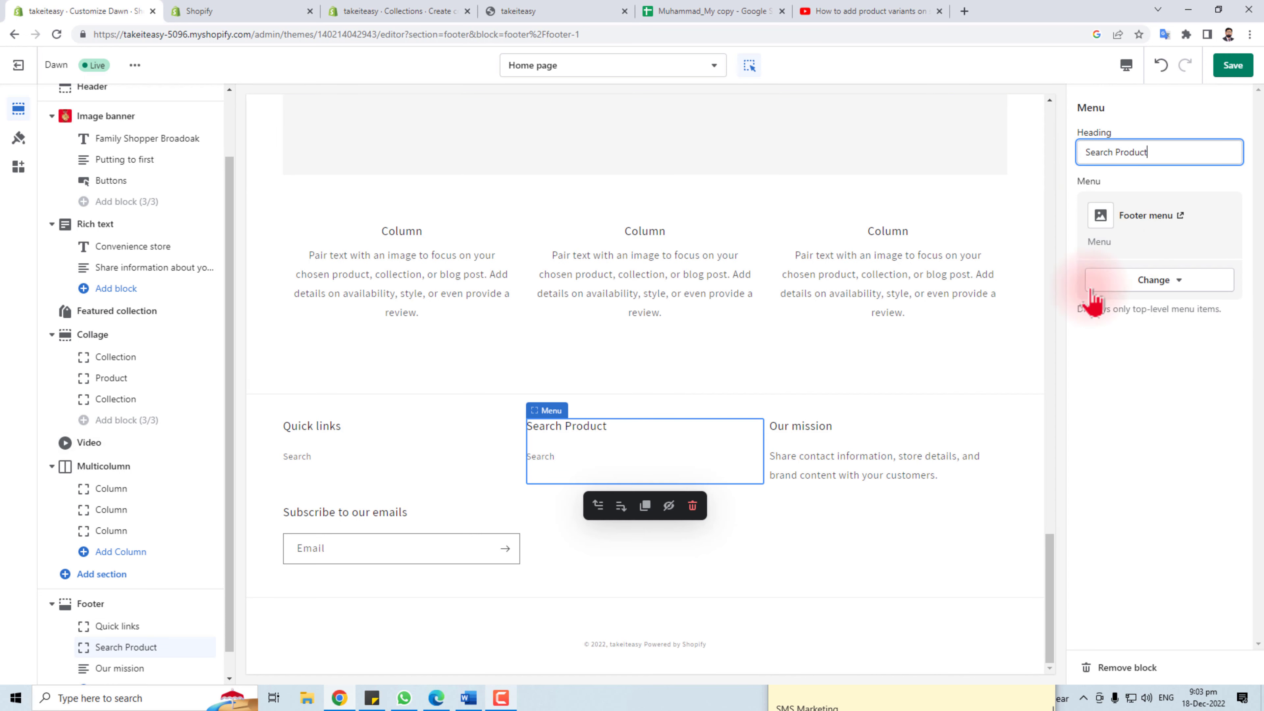
left_click(825, 473)
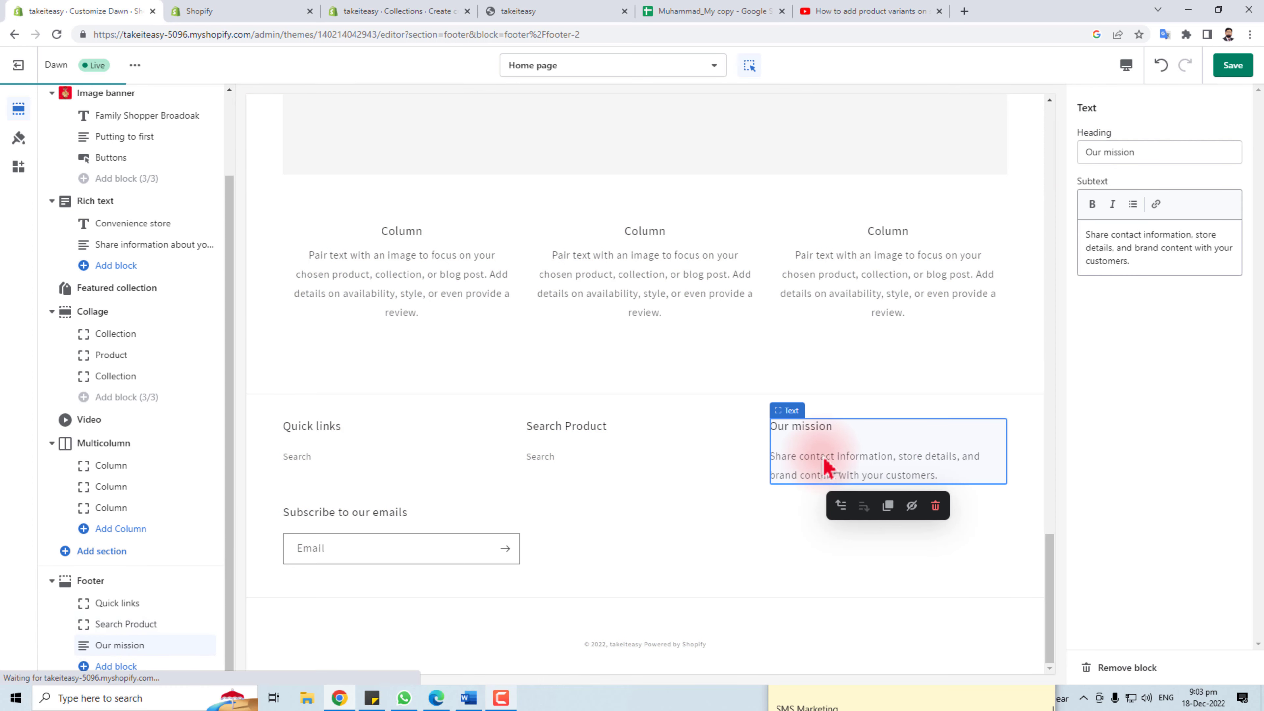
Step: Select the Footer section and save all the home page customizations
triple_click(1087, 234)
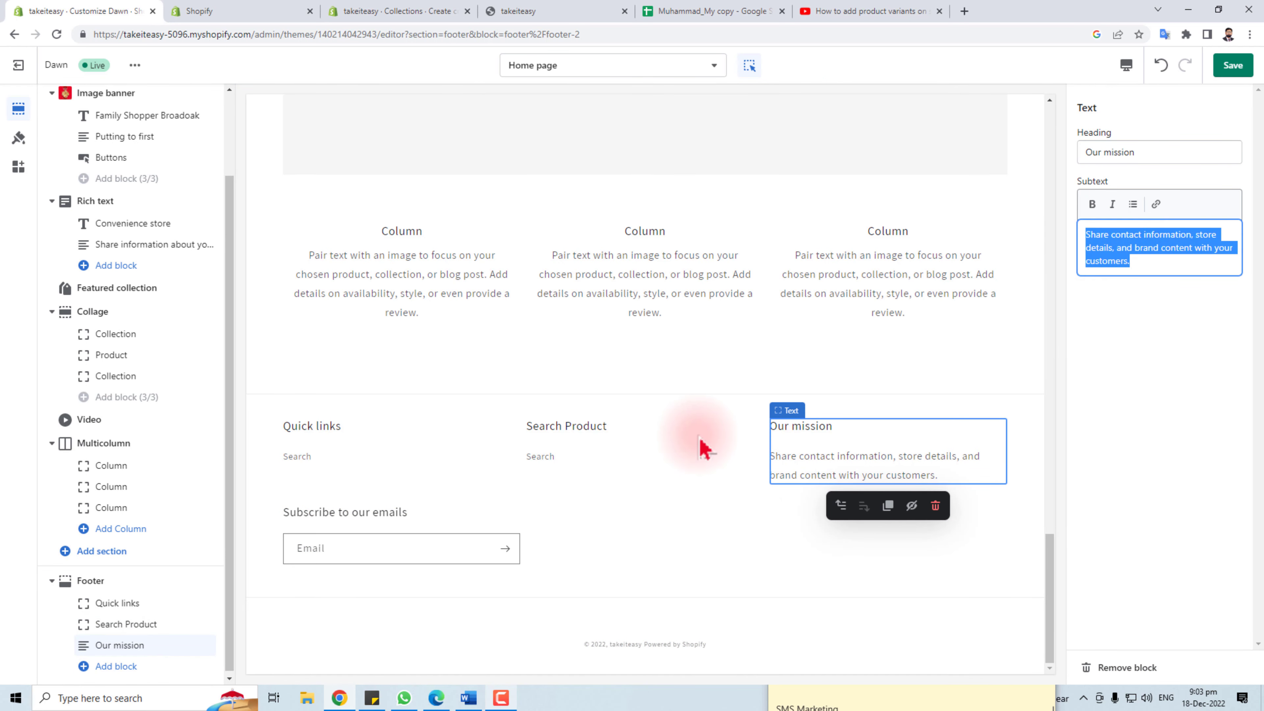
left_click(377, 553)
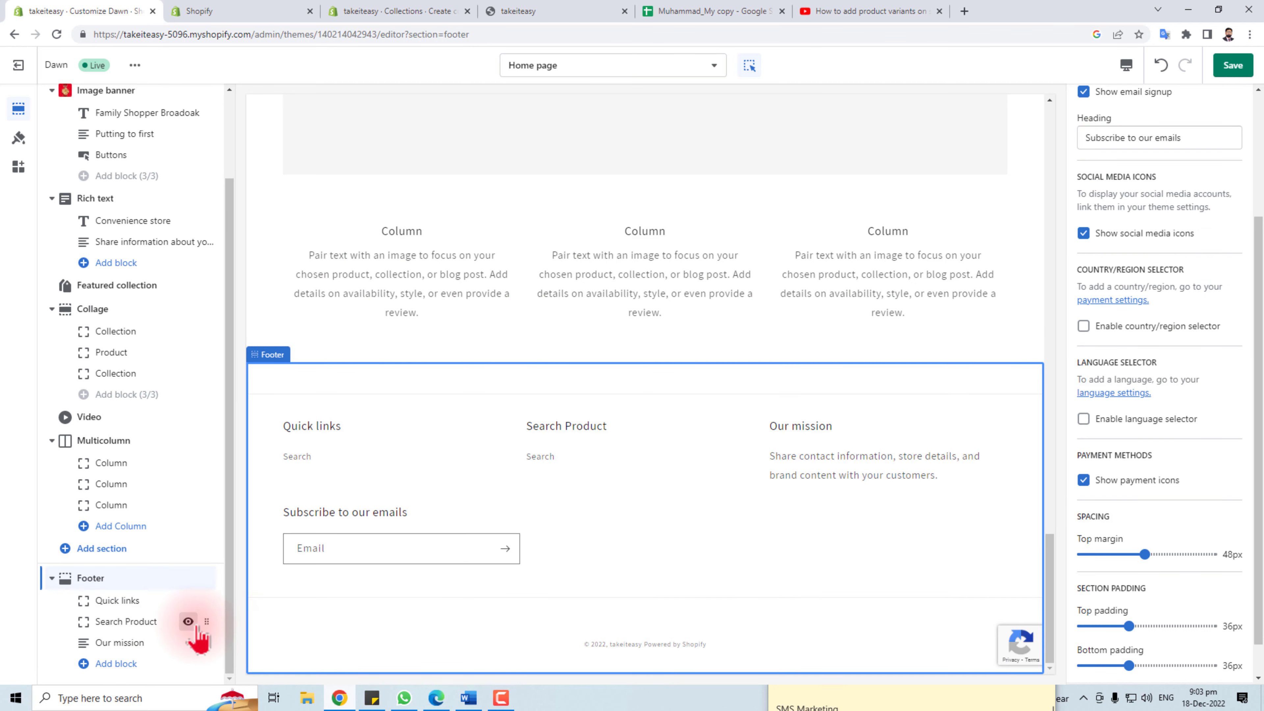
scroll(628, 446, "up", 20)
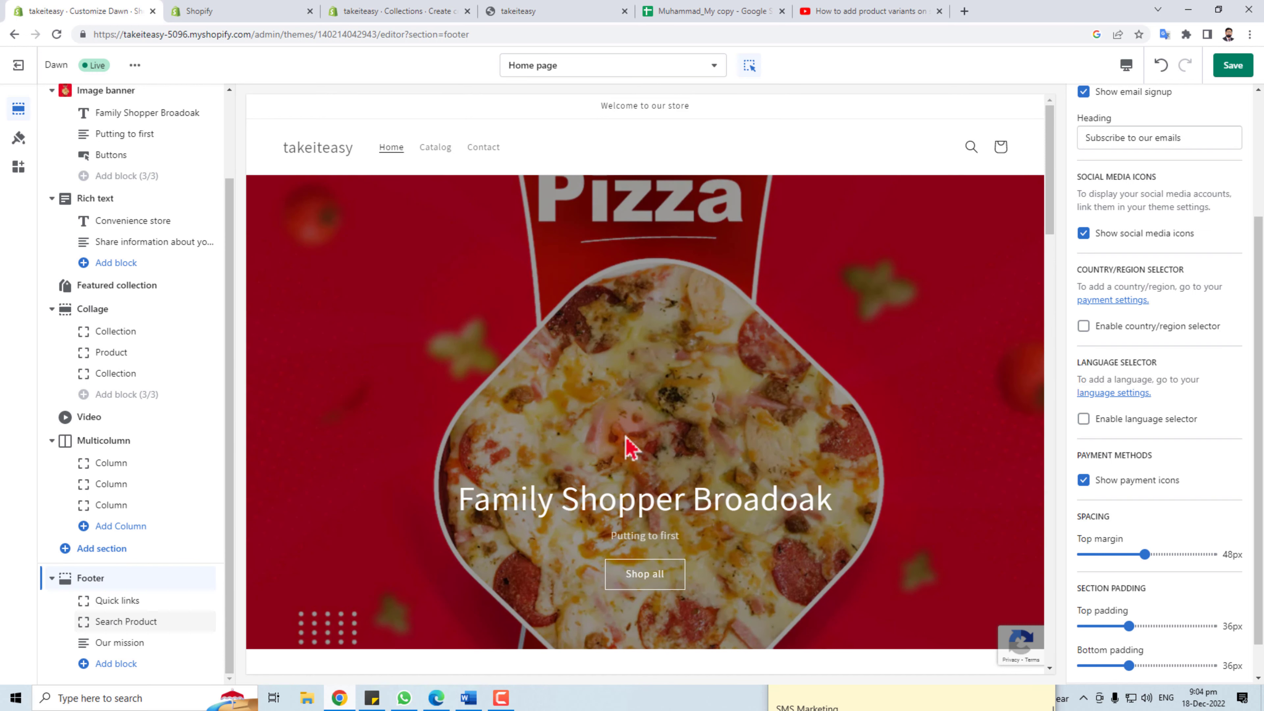
scroll(1239, 98, "down", 1)
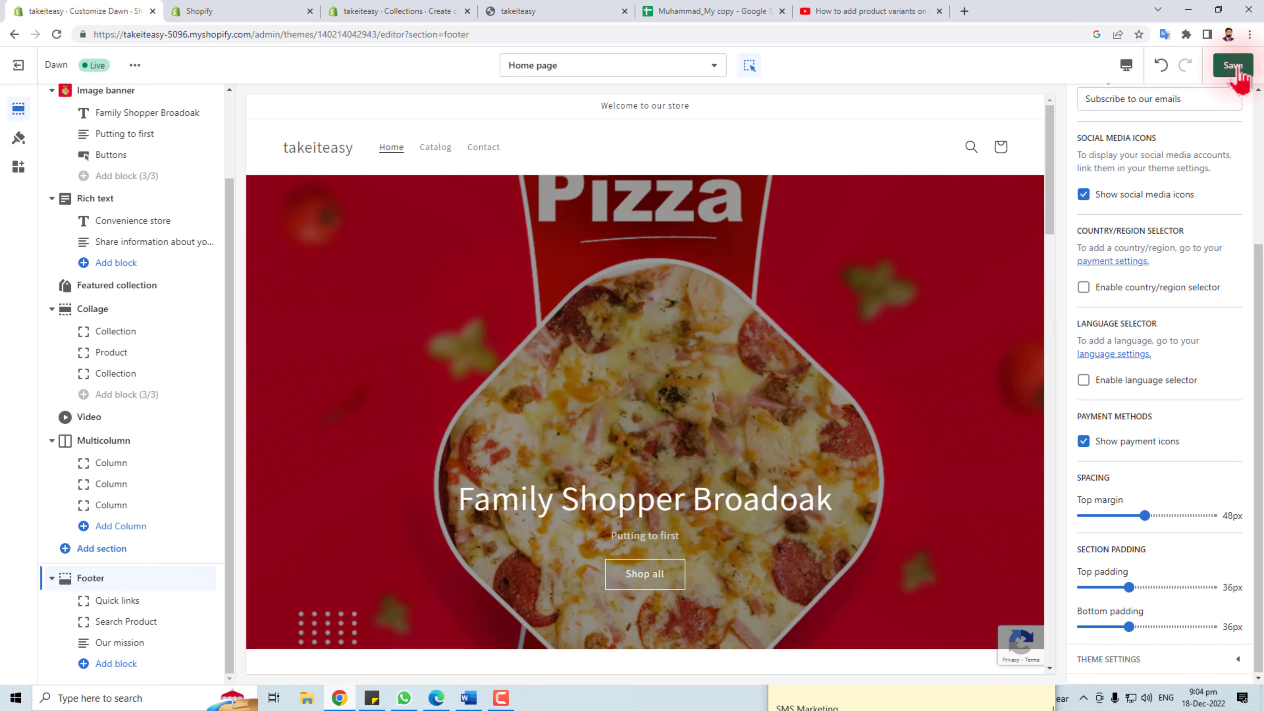
left_click(1238, 67)
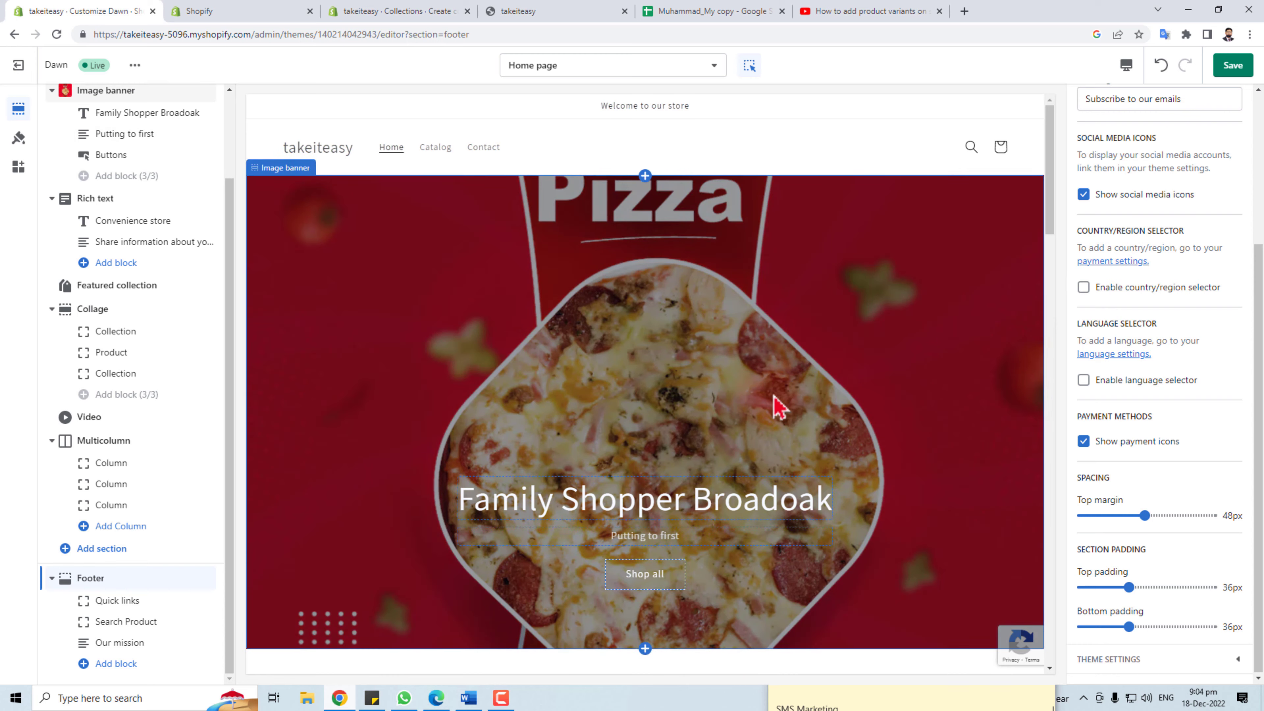